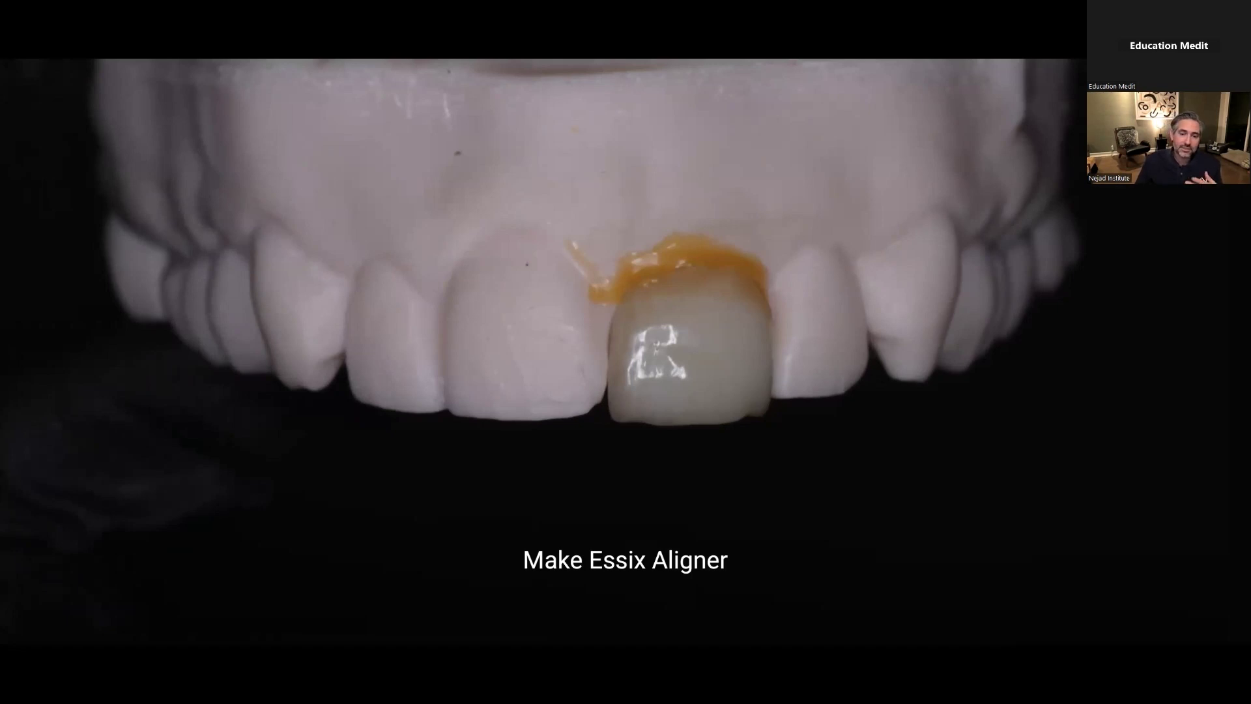
key("Right")
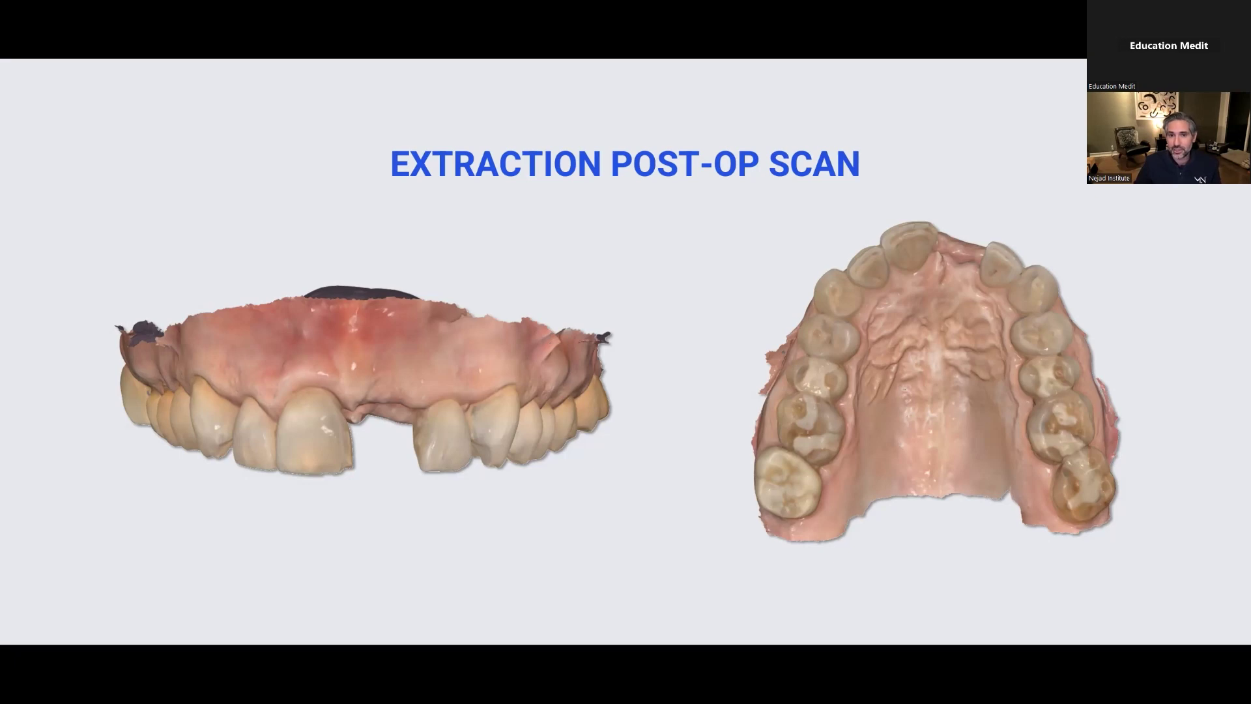
key("Right")
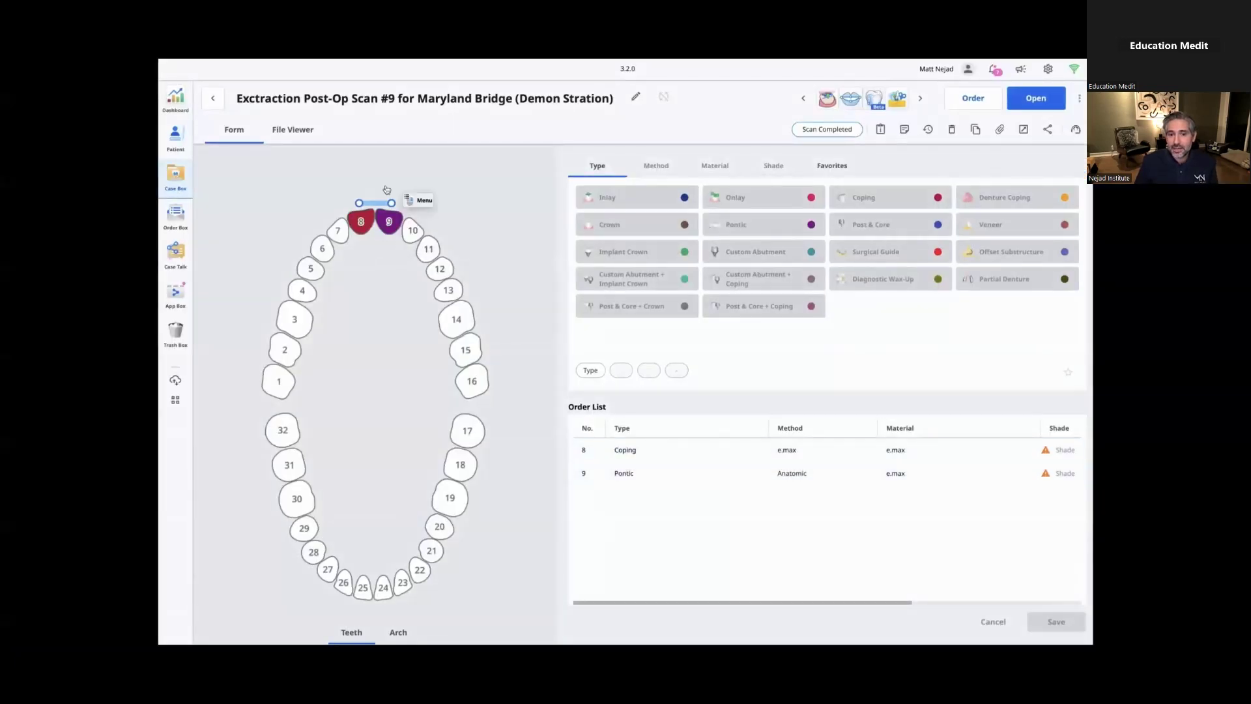
Step: Open the case in Medit ClinicCAD with the Prepared Data assignment and accept the occlusal plane alignment
left_click(280, 131)
right_click_drag(710, 375, 734, 355)
left_click(872, 98)
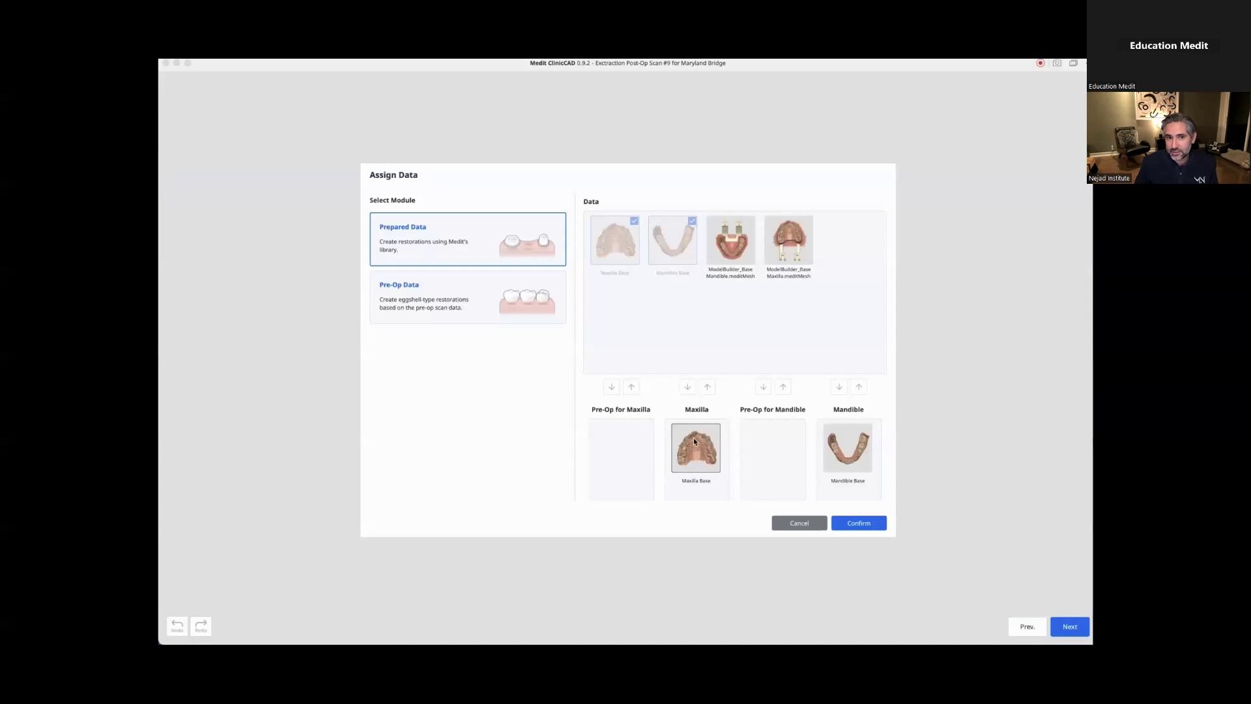
left_click(860, 524)
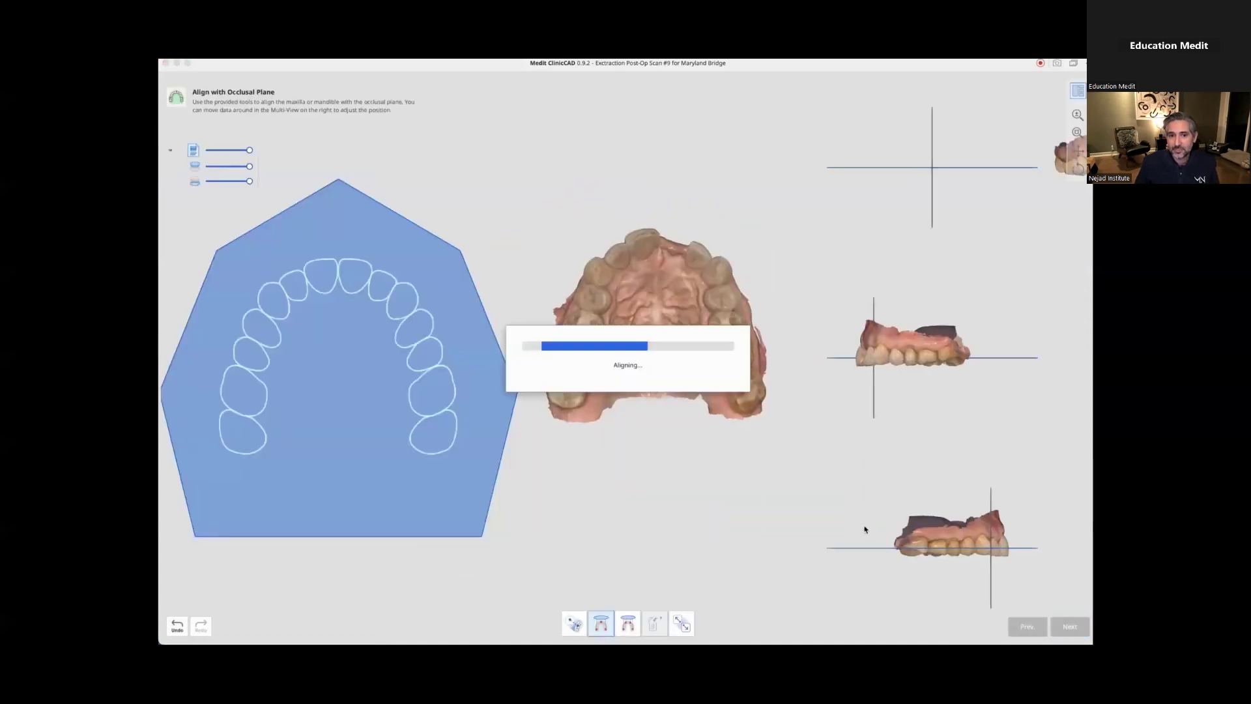
left_click(1069, 626)
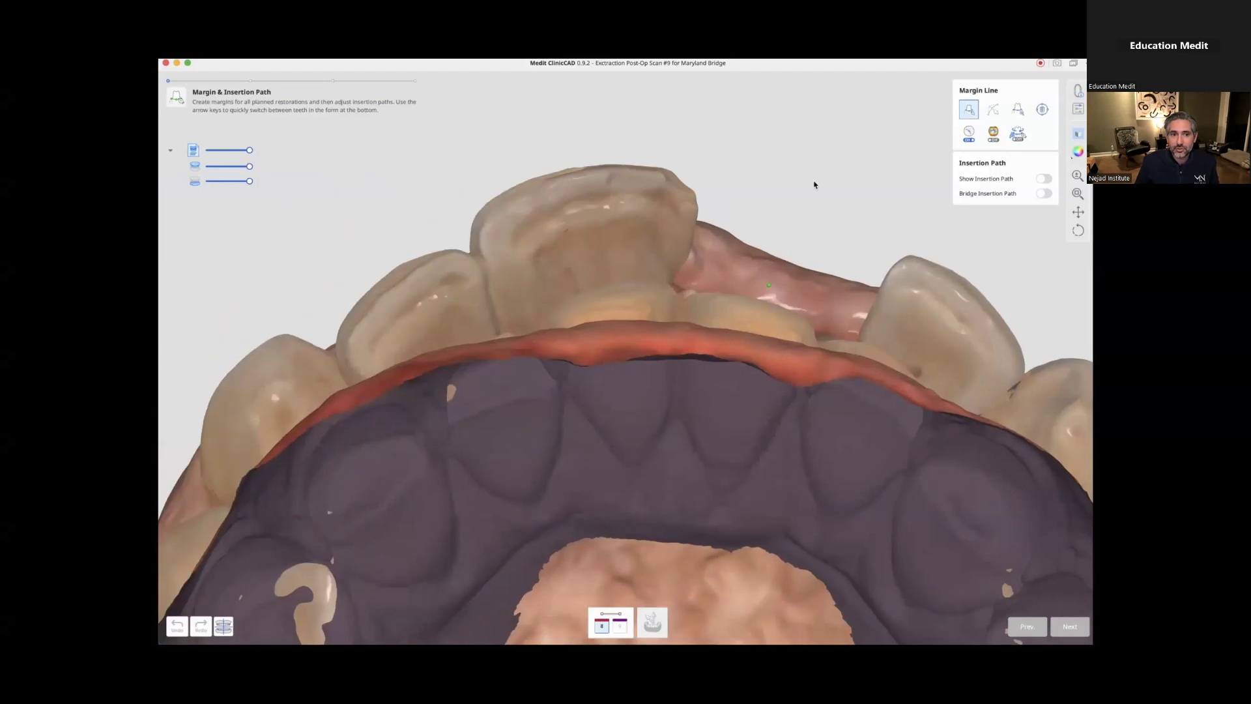
Step: Draw a closed margin line around the bridge wing area on the lingual surface of tooth 8
left_click(507, 264)
left_click(542, 246)
left_click(613, 214)
left_click(673, 205)
left_click(686, 204)
left_click(694, 236)
left_click(679, 253)
left_click(661, 251)
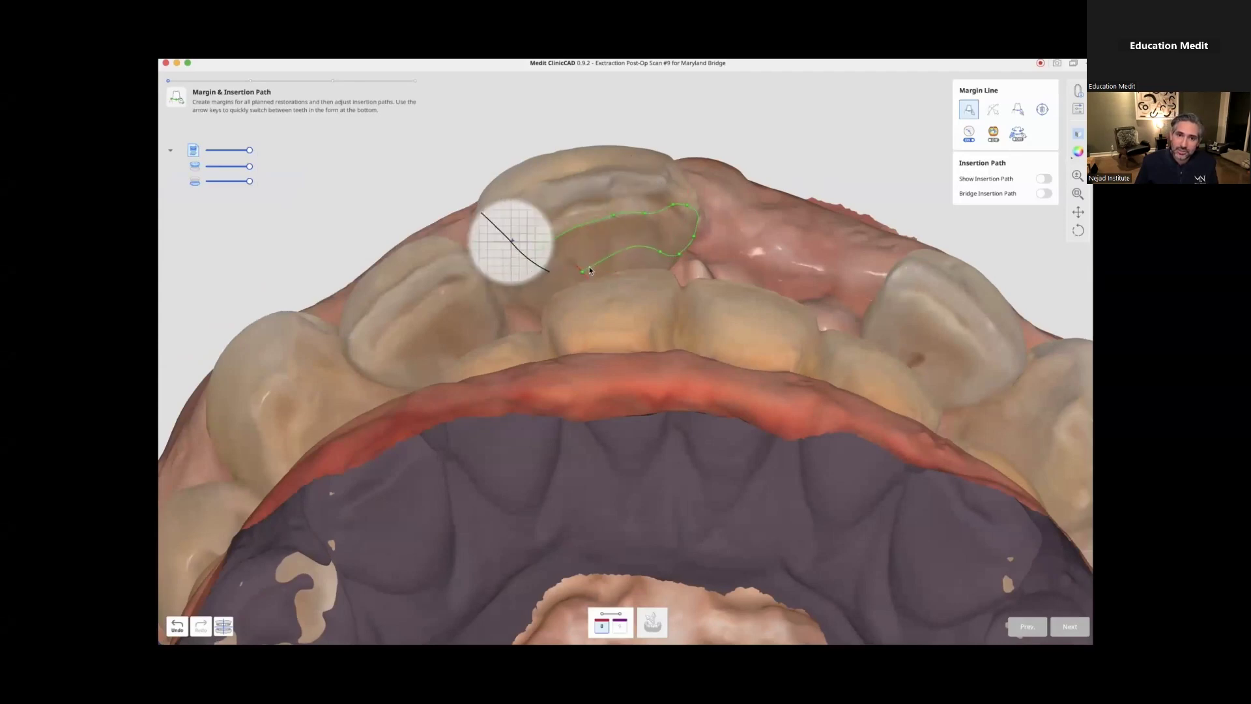
left_click(628, 261)
left_click(567, 279)
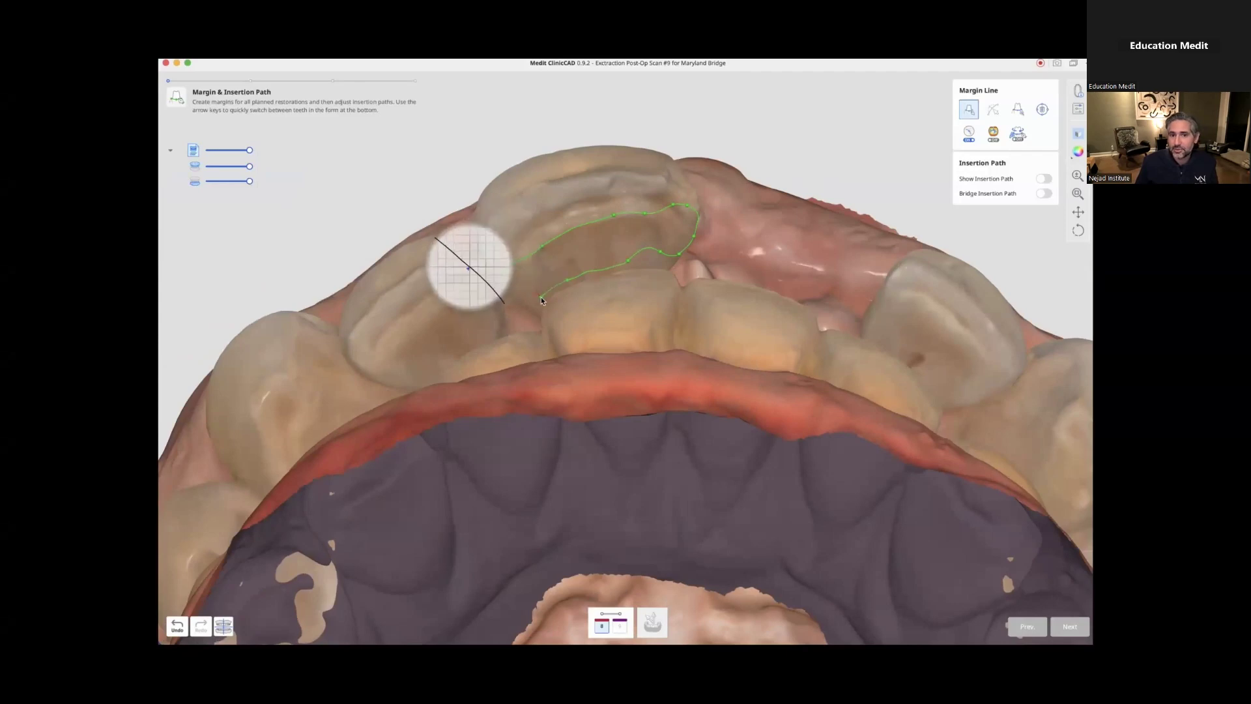
left_click(541, 296)
left_click(525, 298)
left_click(508, 292)
left_click(505, 269)
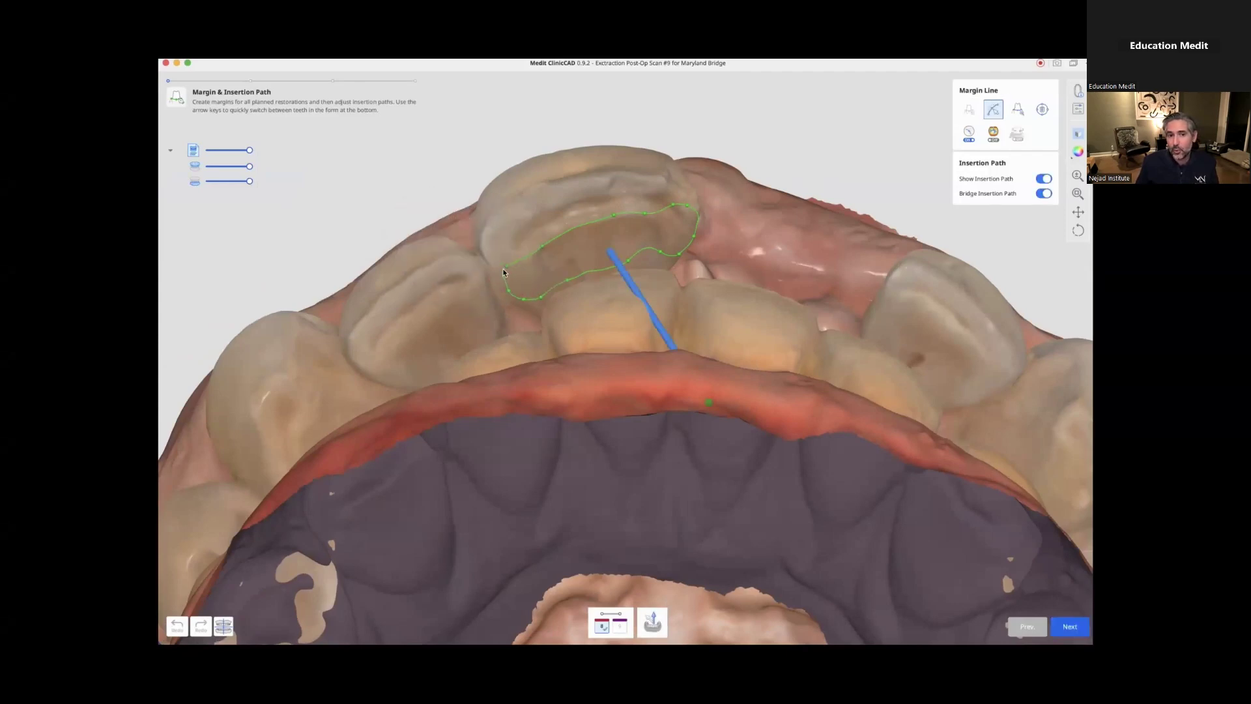
Step: Fade the mandible to about half opacity and refine the margin line points on the lingual surface of tooth 8
left_click_drag(249, 182, 225, 182)
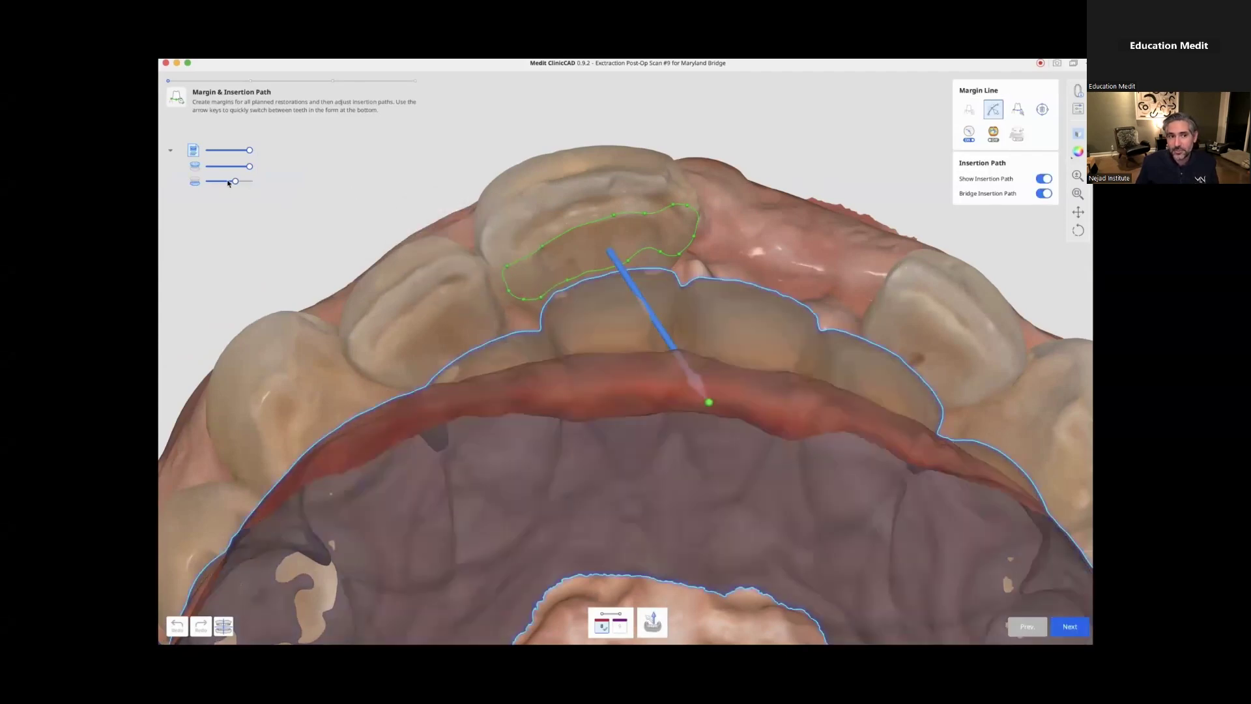
right_click_drag(755, 146, 417, 249)
right_click_drag(644, 220, 618, 228)
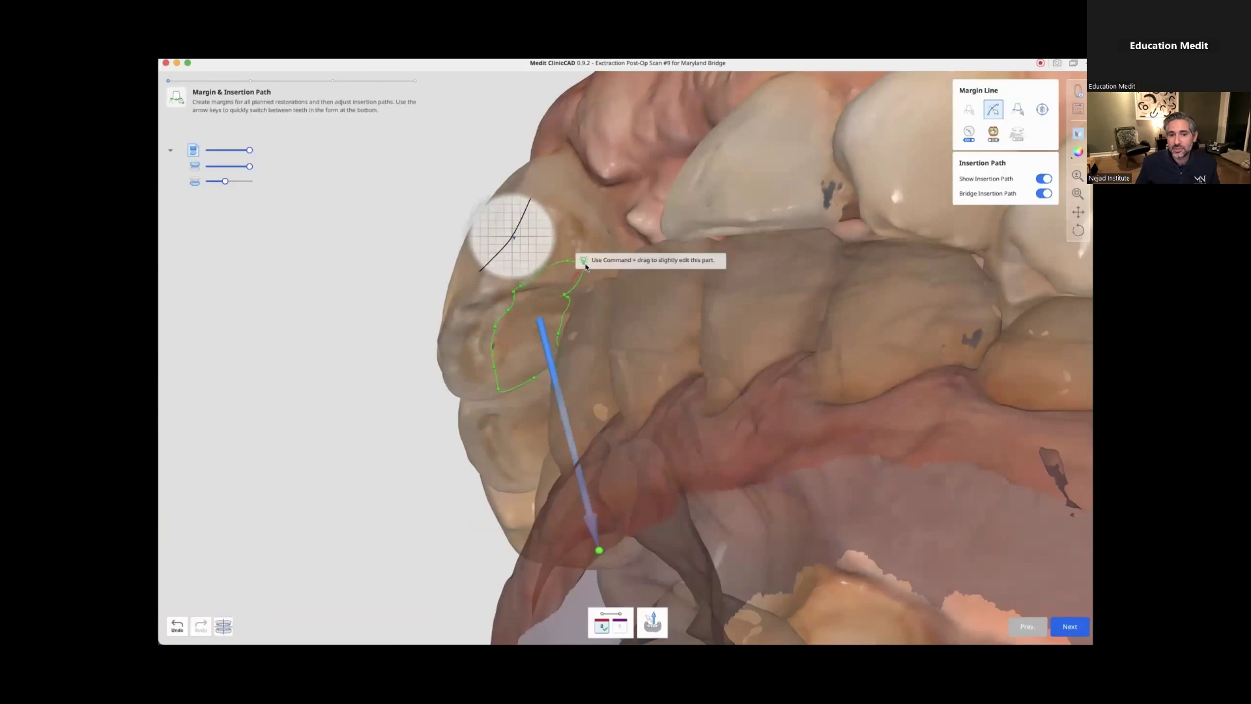
right_click_drag(569, 262, 521, 363)
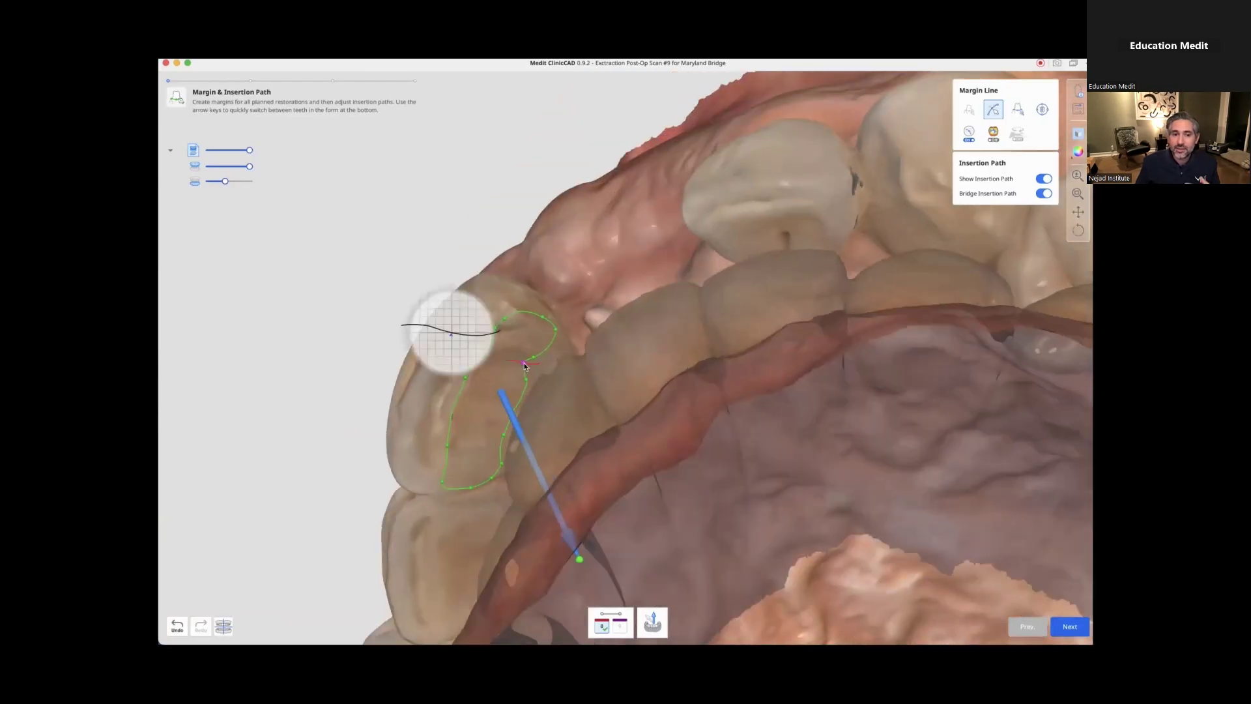
right_click_drag(538, 357, 480, 490)
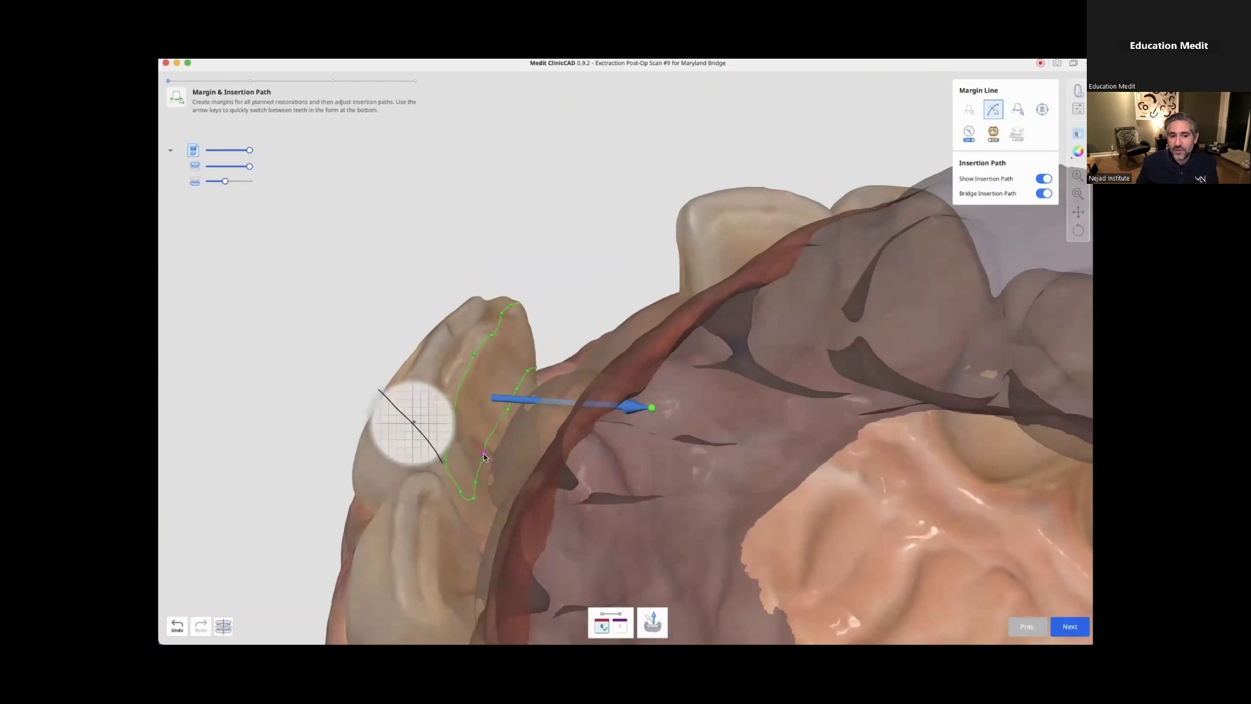
right_click_drag(459, 416, 417, 417)
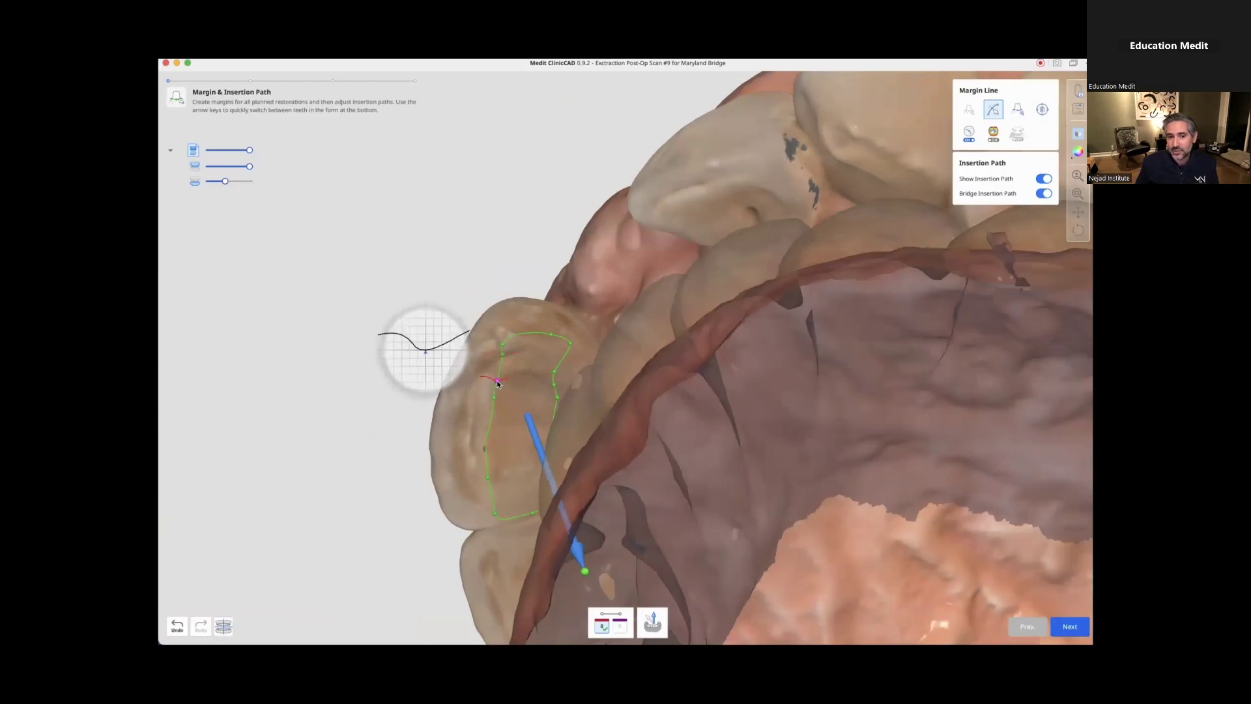
right_click_drag(498, 384, 623, 190)
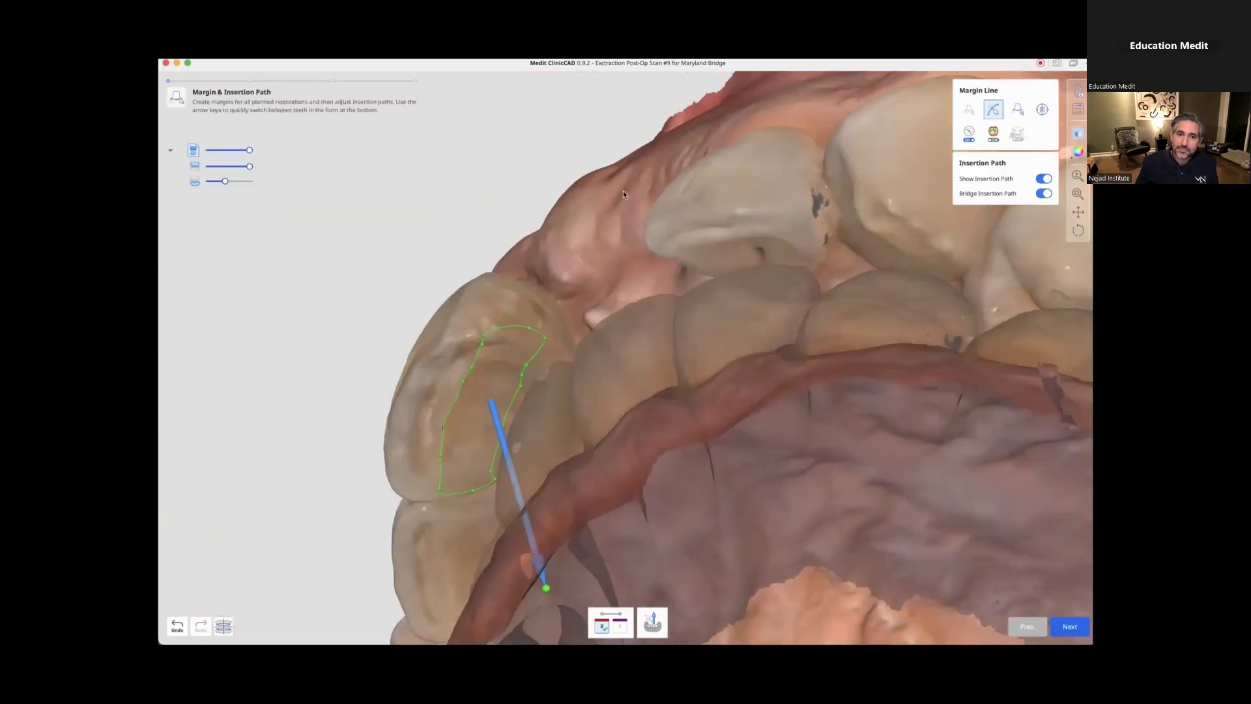
left_click_drag(520, 385, 516, 387)
mouse_move(563, 353)
right_mouse_down()
mouse_move(666, 318)
mouse_move(581, 352)
right_mouse_up()
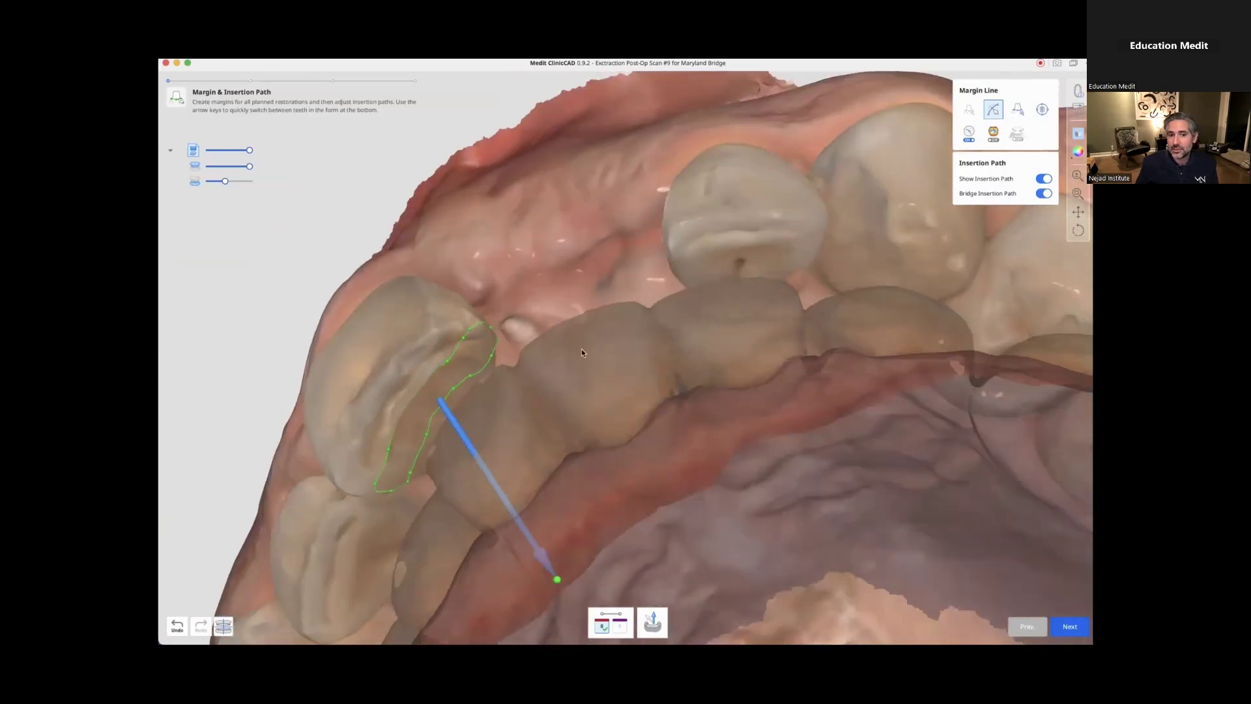
Step: Adjust the bridge insertion path with the mandible hidden and advance to Tooth Data Arrangement
left_click(194, 181)
right_click_drag(369, 319, 382, 159)
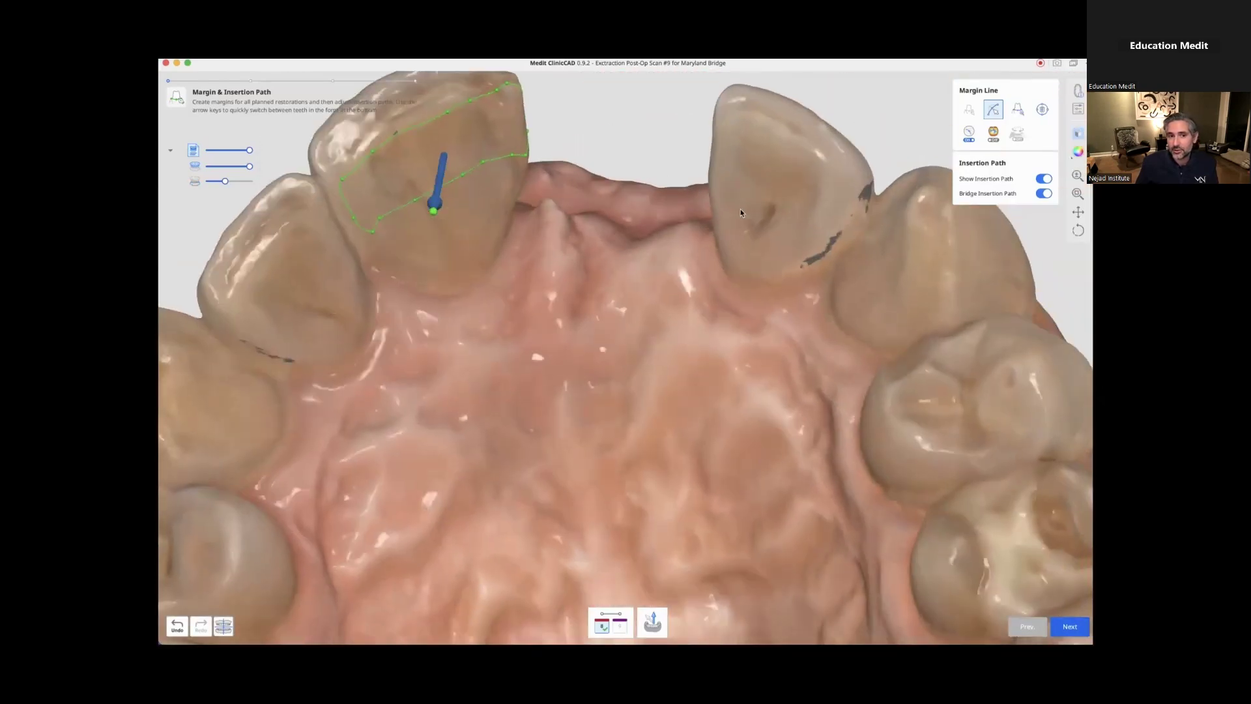
right_click_drag(754, 213, 744, 294)
middle_click_drag(744, 294, 790, 388)
left_click_drag(523, 409, 549, 264)
left_click(1075, 628)
left_click(1072, 627)
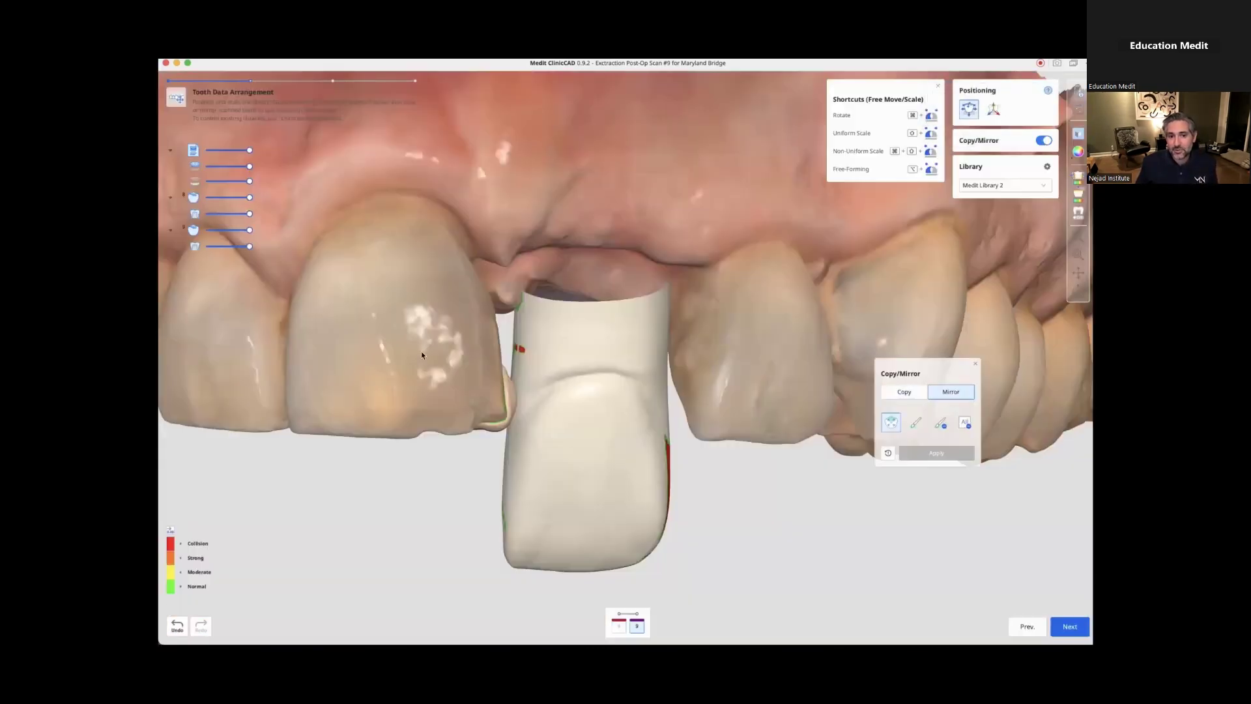
Step: Select the scanned tooth 8 surface and mirror it onto the pontic at tooth 9
right_click_drag(439, 510, 542, 469)
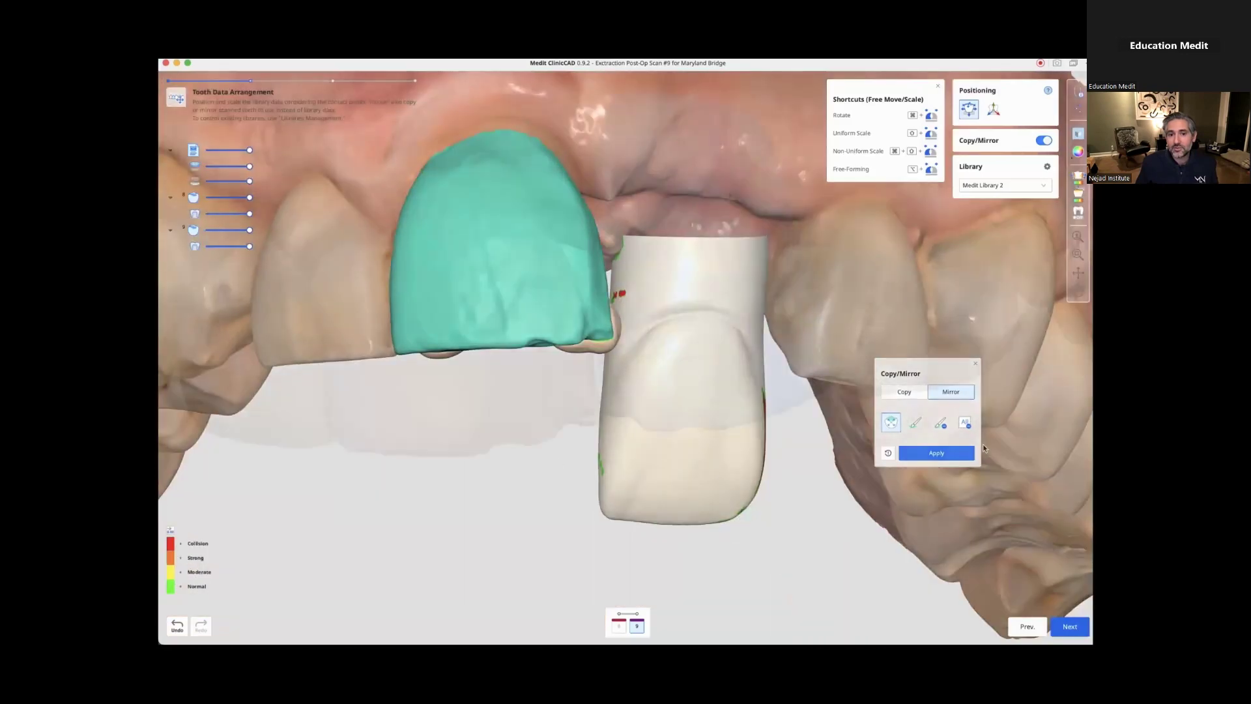
left_click(948, 458)
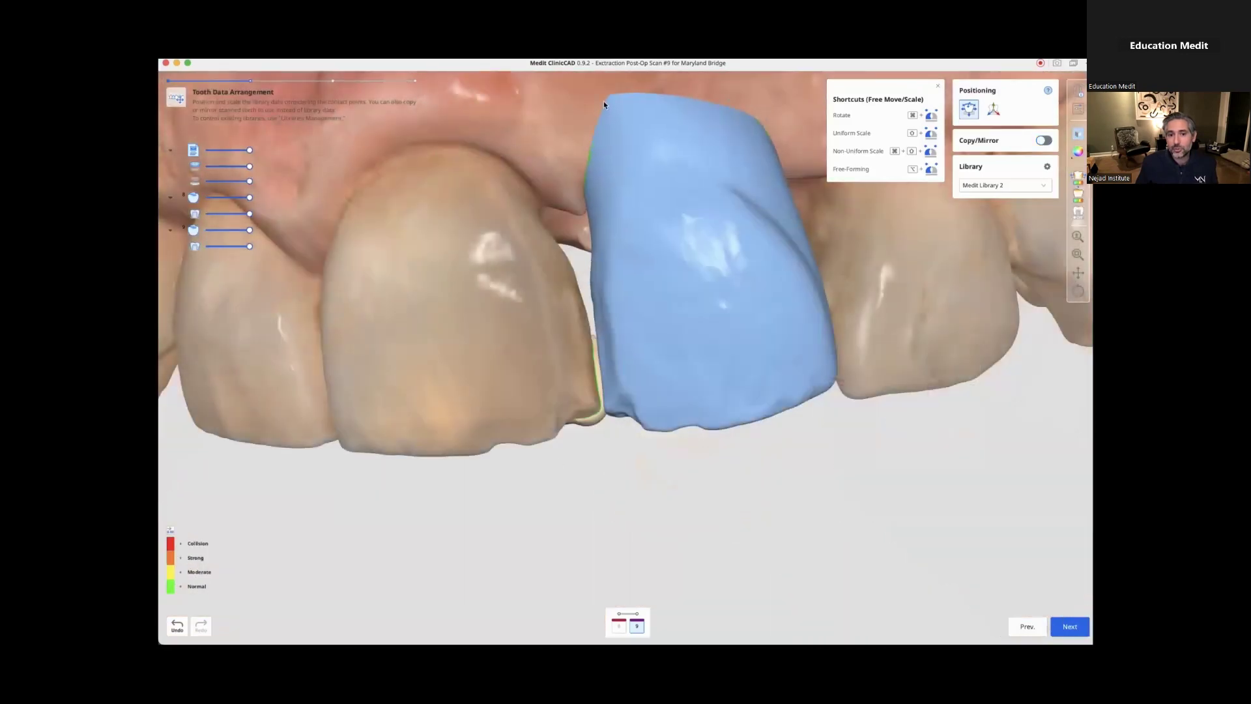
Step: Free-form, rotate and move the mirrored pontic so it lines up between teeth 8 and 10
left_click_drag(603, 100, 602, 93, "alt")
right_click_drag(648, 554, 574, 483)
mouse_move(727, 368)
left_mouse_down("super")
mouse_move(741, 374)
mouse_move(744, 359)
left_mouse_up("super")
right_click_drag(600, 276, 580, 312)
left_click_drag(577, 372, 577, 364)
left_click_drag(752, 375, 751, 382, "super")
left_click_drag(564, 365, 571, 363, "super")
mouse_move(749, 406)
left_mouse_down("super")
mouse_move(714, 403)
mouse_move(724, 408)
left_mouse_up("super")
right_click_drag(724, 408, 589, 393)
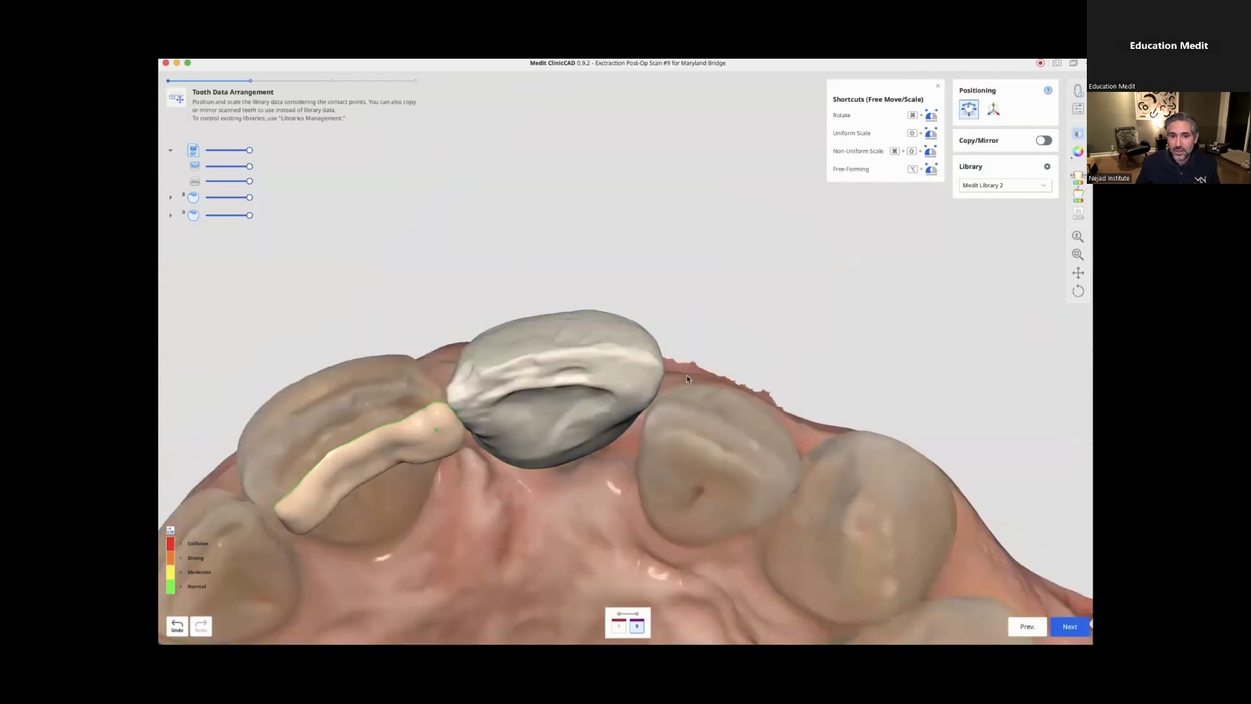
left_click_drag(658, 373, 639, 372, "super")
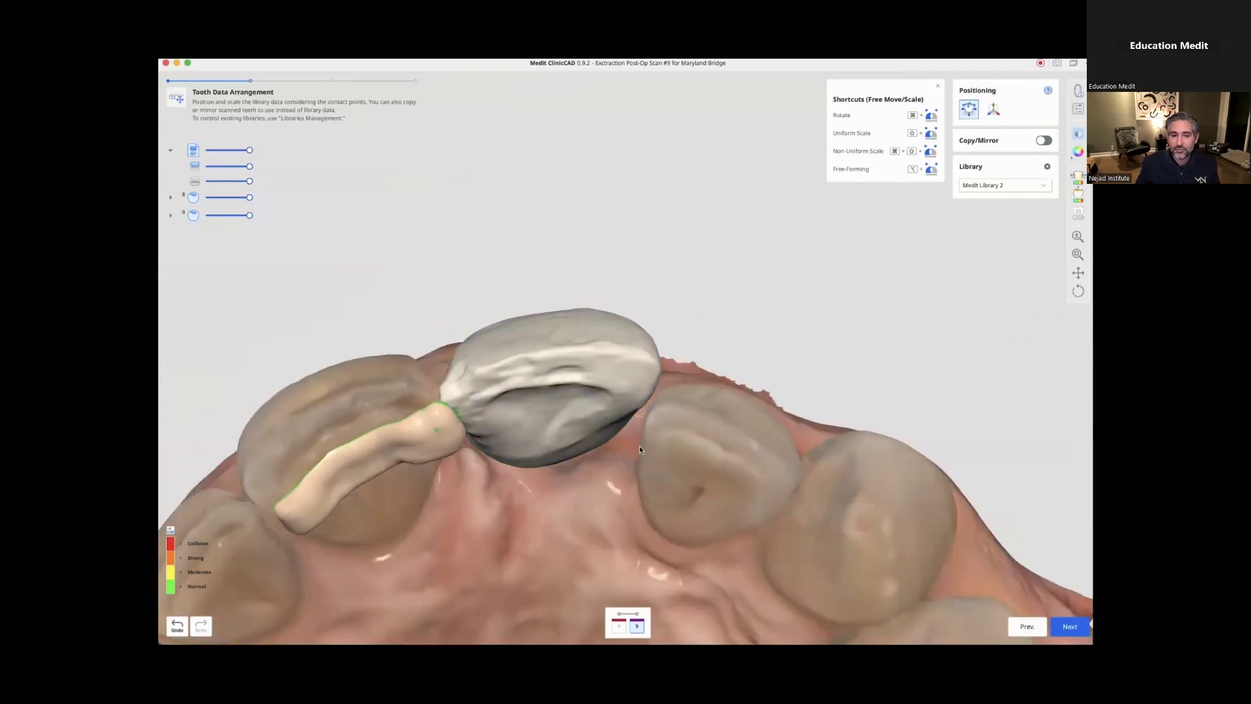
Step: Examine the pontic's position against the mandible and ridge, making the pontic temporarily semi-transparent
right_click_drag(483, 235, 527, 295)
left_click(194, 181)
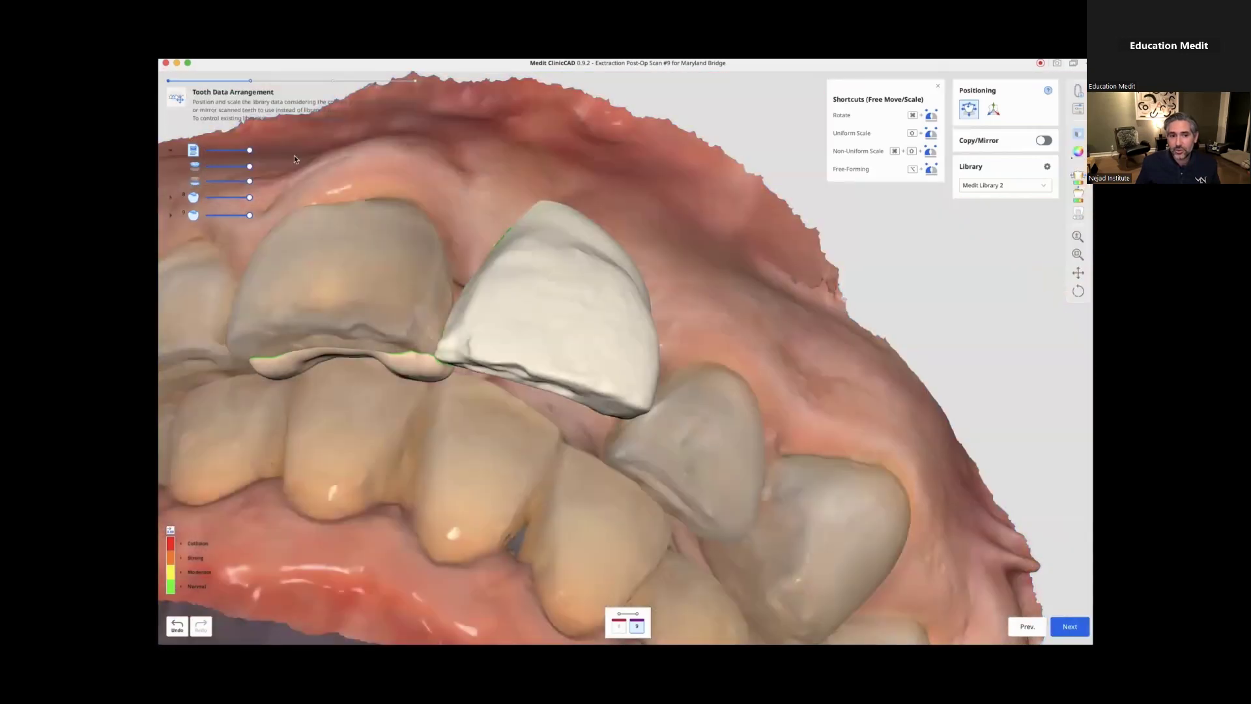
left_click_drag(250, 215, 224, 215)
right_click_drag(498, 393, 717, 274)
left_click(194, 181)
right_click_drag(541, 215, 566, 311)
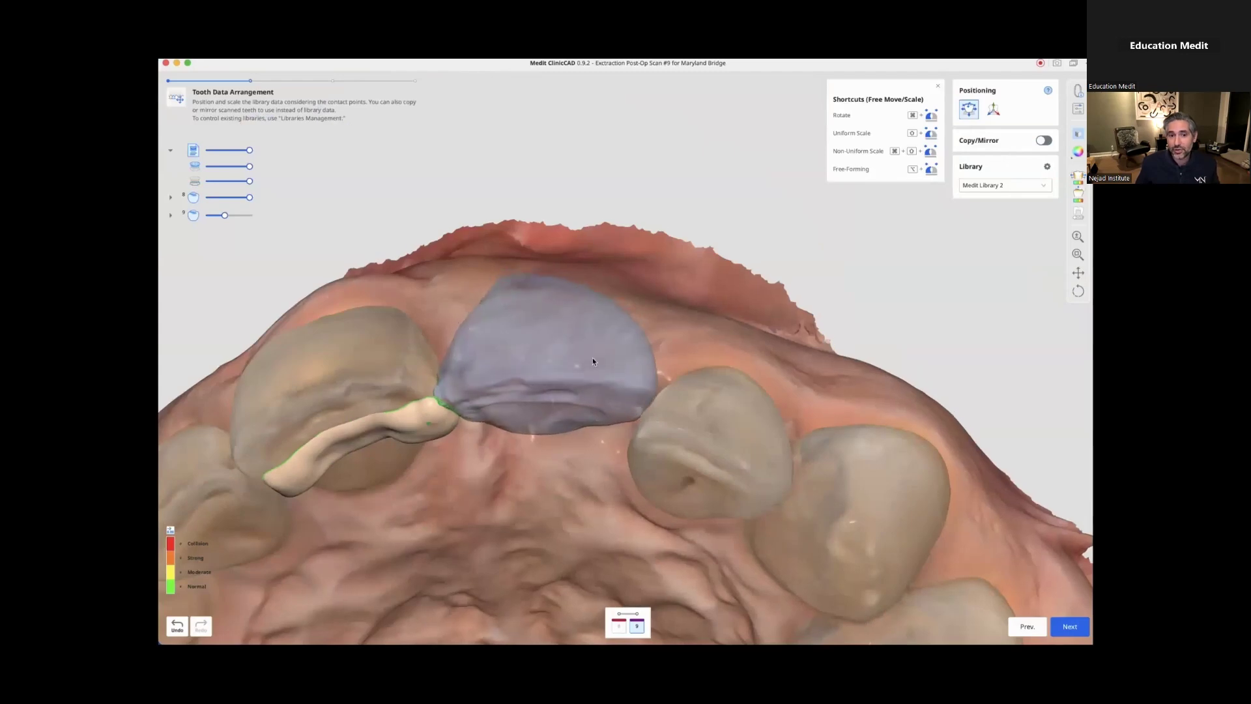
right_click_drag(592, 357, 519, 379)
right_click_drag(587, 257, 664, 368)
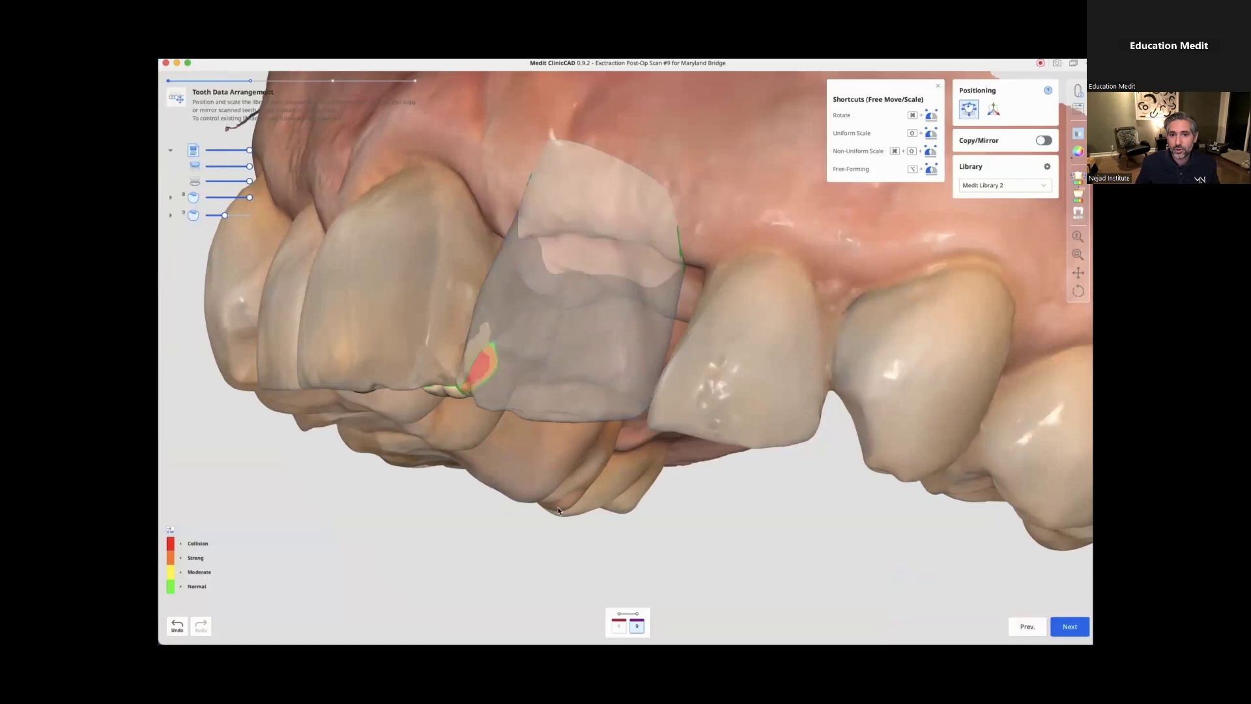
left_click_drag(224, 215, 250, 215)
right_click_drag(397, 223, 469, 417)
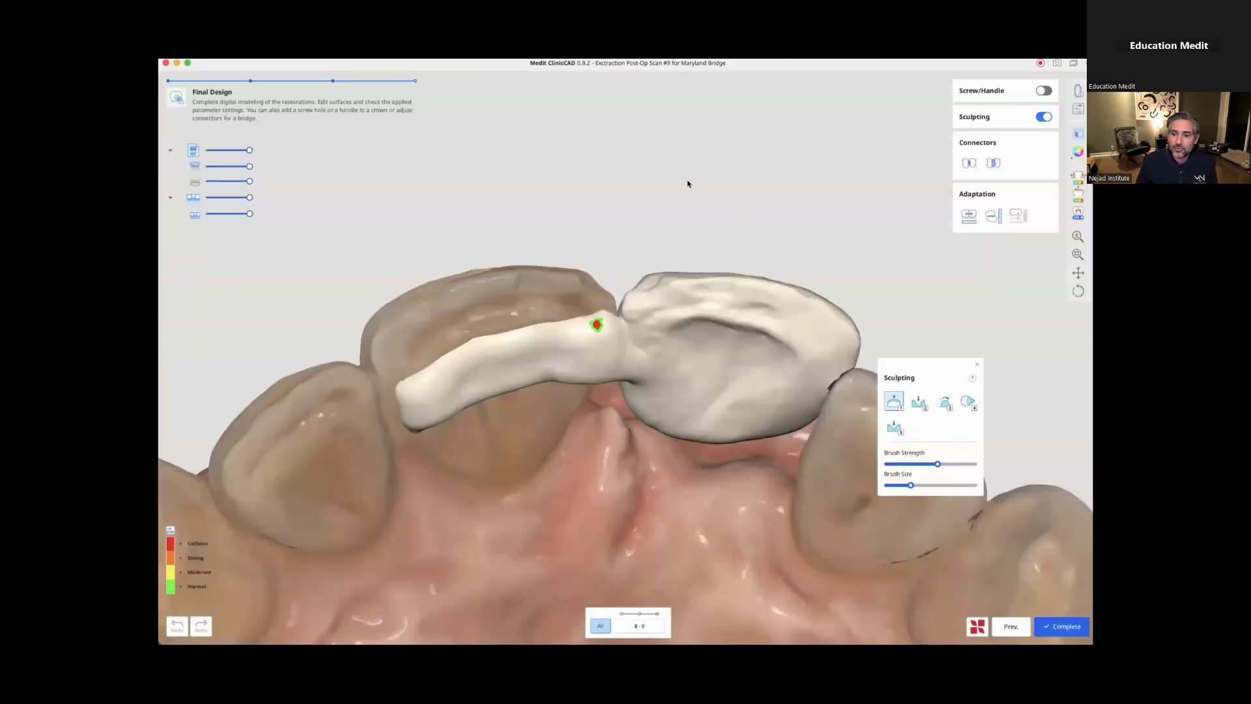
Step: Morph the distal side of the pontic facing tooth 10 with a resized sculpting brush
right_click_drag(688, 184, 662, 466)
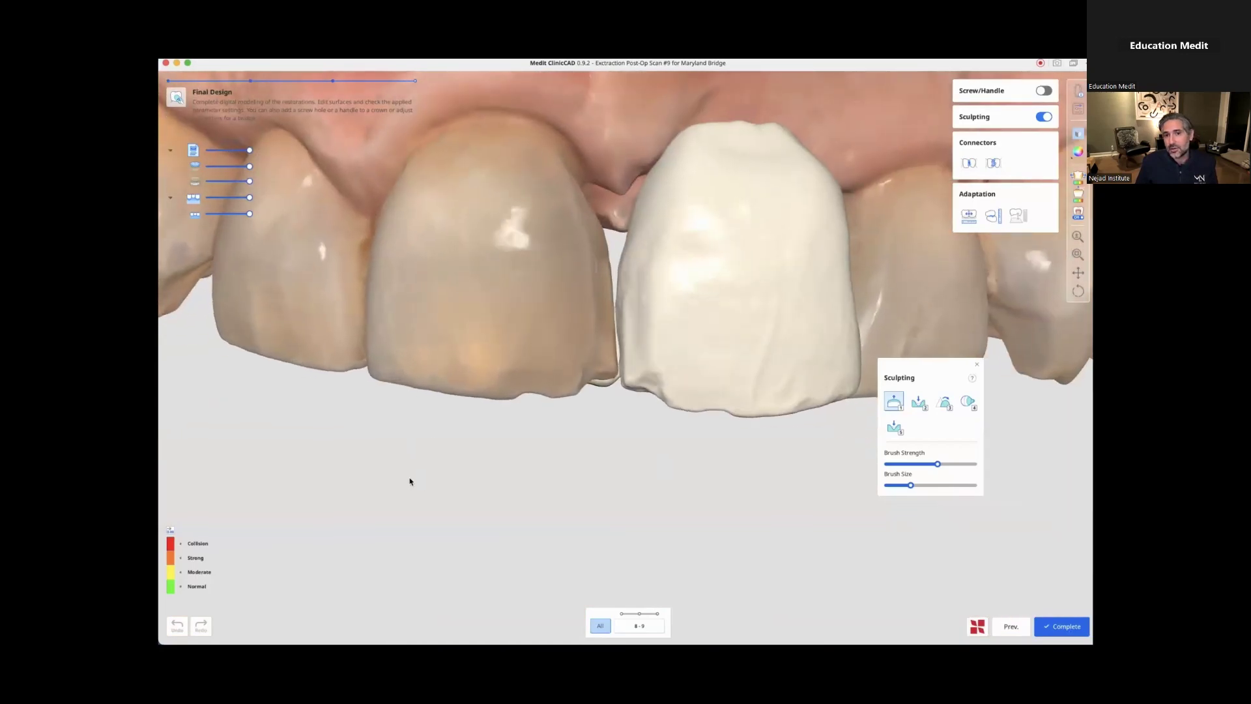
mouse_move(843, 229)
right_mouse_down()
mouse_move(676, 271)
mouse_move(862, 233)
mouse_move(693, 545)
mouse_move(673, 452)
mouse_move(633, 425)
mouse_move(647, 371)
right_mouse_up()
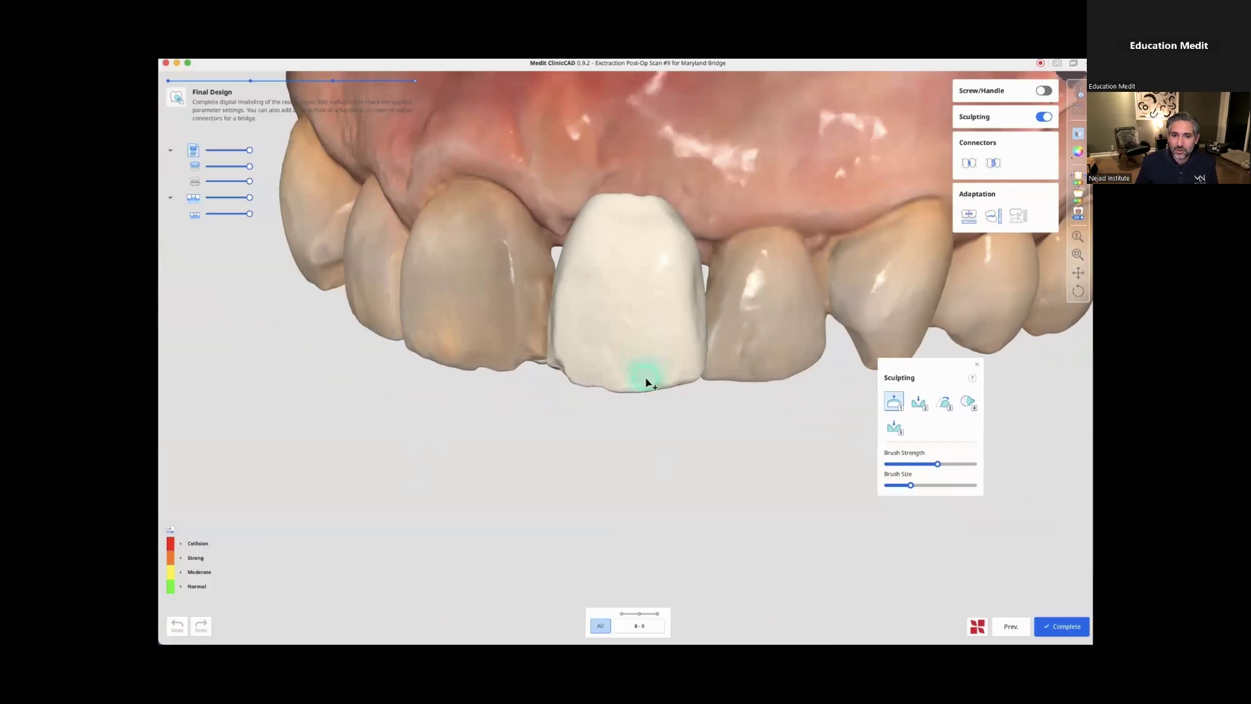
key("4")
scroll(690, 291, "down", 3, "ctrl")
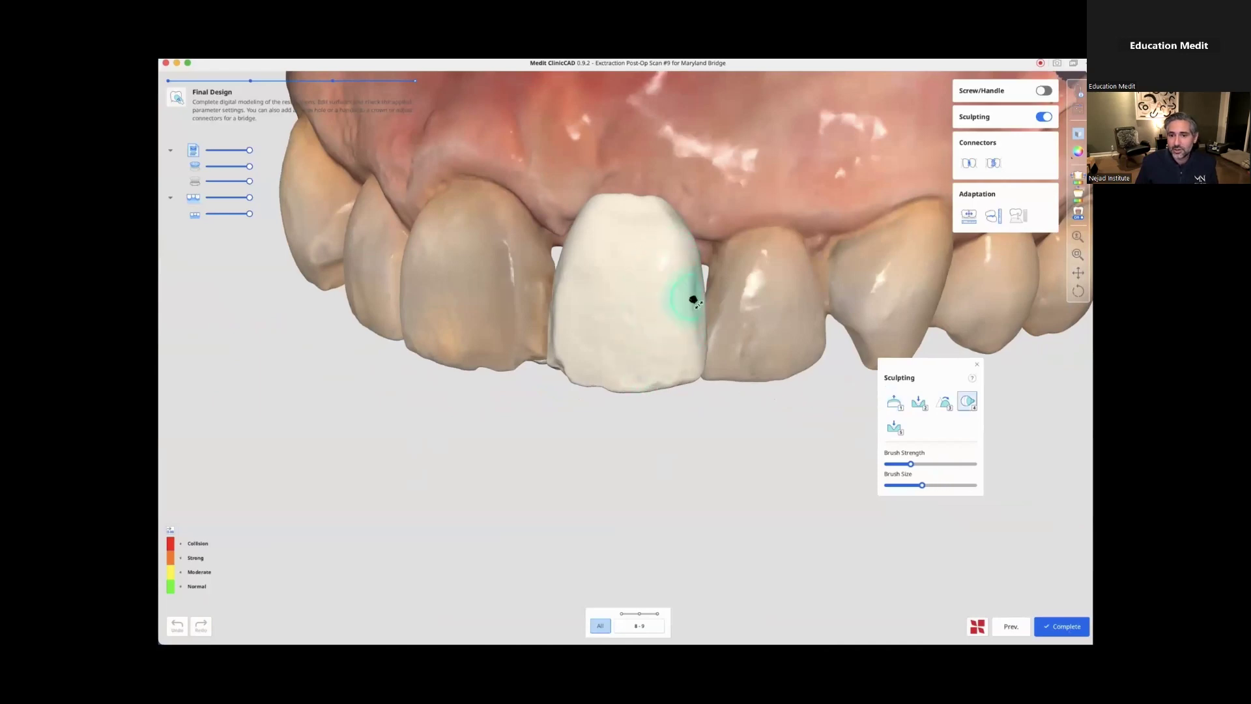
left_click_drag(694, 296, 695, 304)
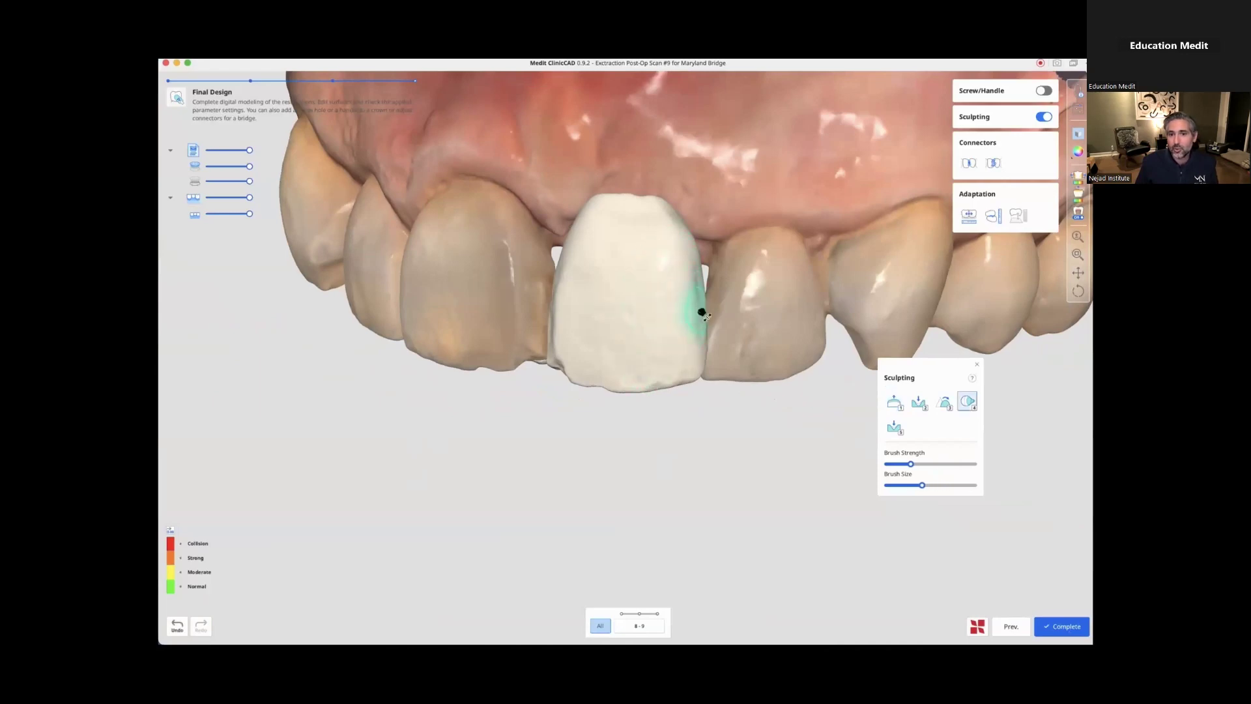
Step: Reposition the connector between the tooth 8 wing and the pontic from the lingual side
right_click_drag(713, 454, 790, 532)
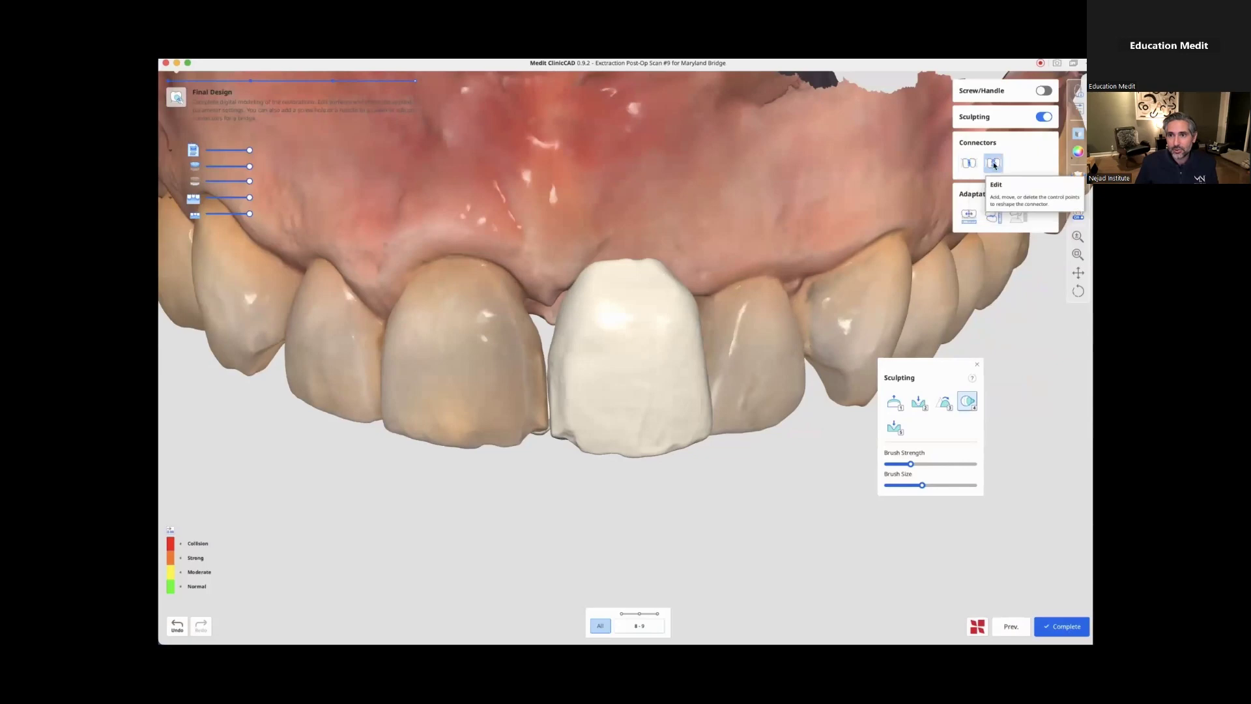
left_click(969, 163)
right_click_drag(570, 484, 609, 125)
left_click_drag(582, 287, 589, 263)
mouse_move(589, 264)
right_mouse_down()
mouse_move(550, 140)
mouse_move(537, 488)
mouse_move(561, 541)
mouse_move(556, 519)
right_mouse_up()
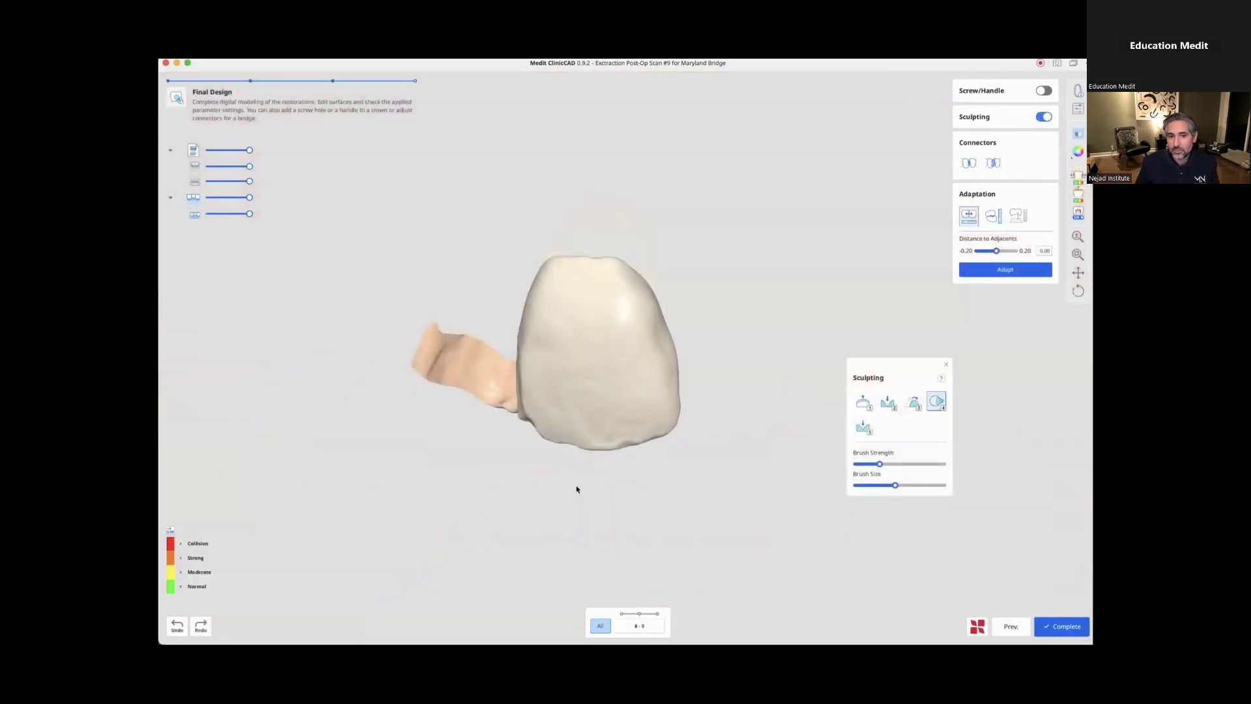
Step: Show the maxilla and inspect the bridge from the front and below, keeping the sculpting options clear of the model
mouse_move(575, 489)
right_mouse_down()
mouse_move(604, 438)
mouse_move(583, 430)
mouse_move(829, 394)
mouse_move(795, 488)
right_mouse_up()
left_click(195, 166)
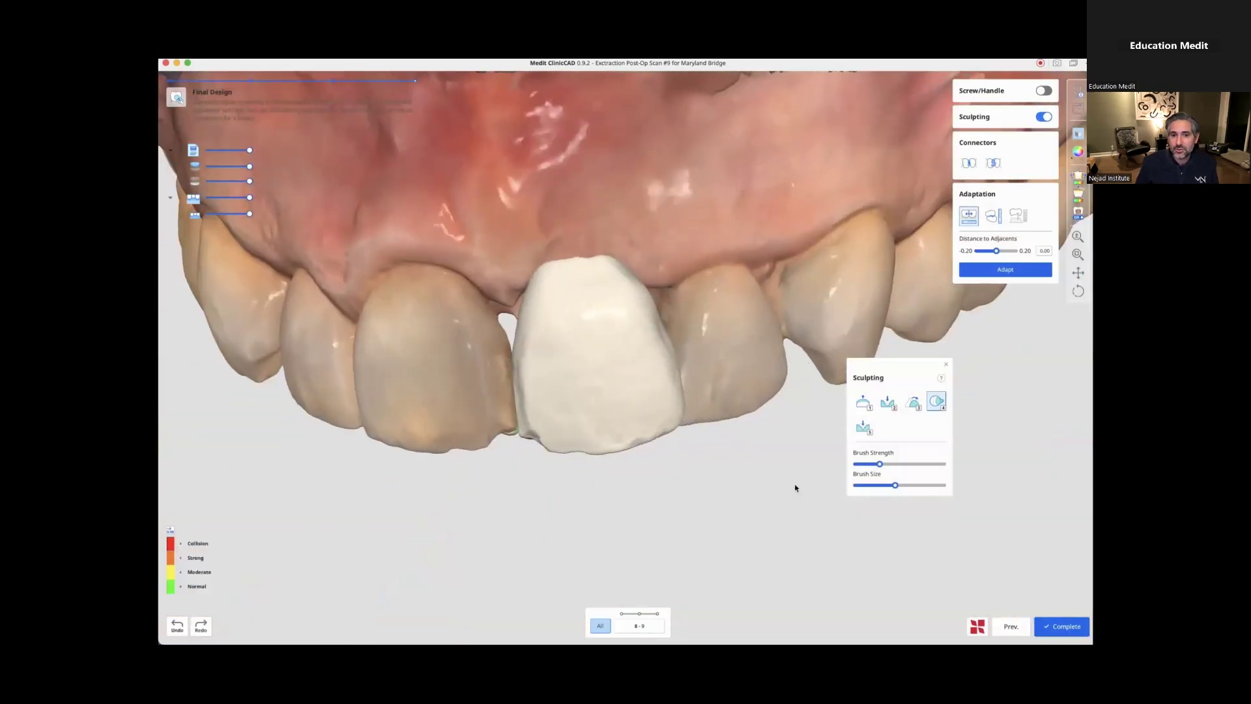
right_click_drag(743, 452, 819, 474)
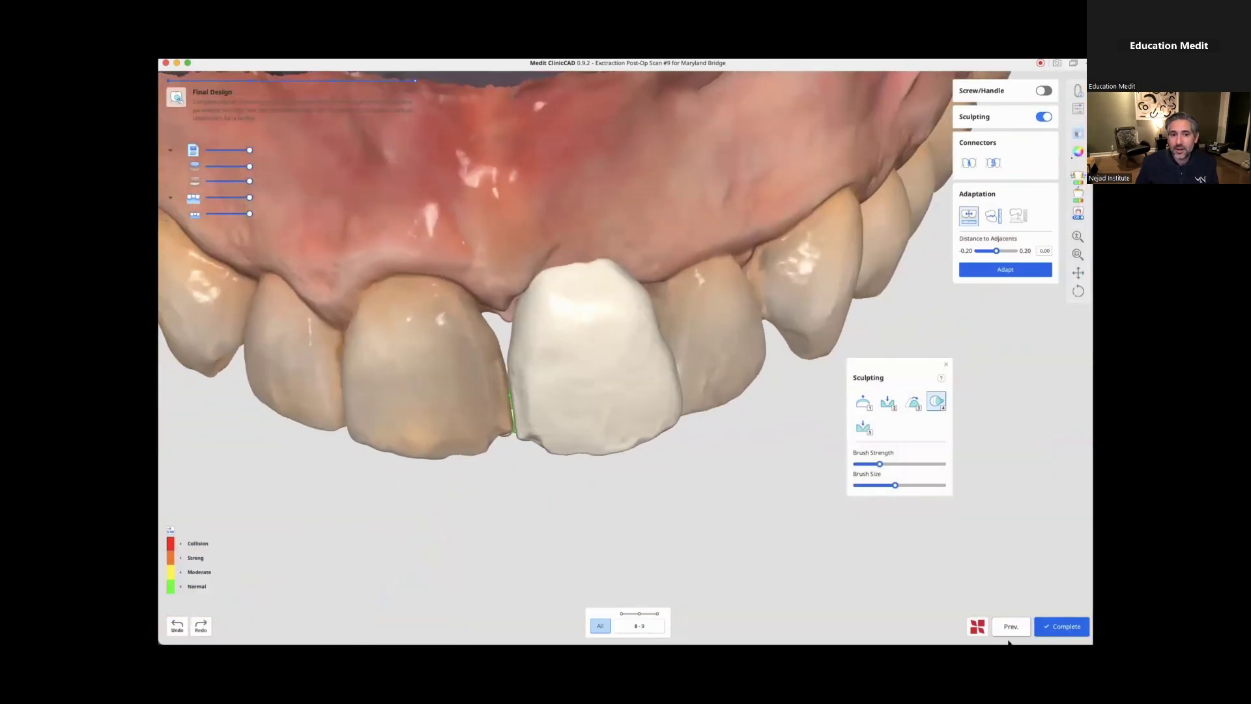
left_click_drag(897, 363, 1007, 299)
right_click_drag(375, 428, 689, 355)
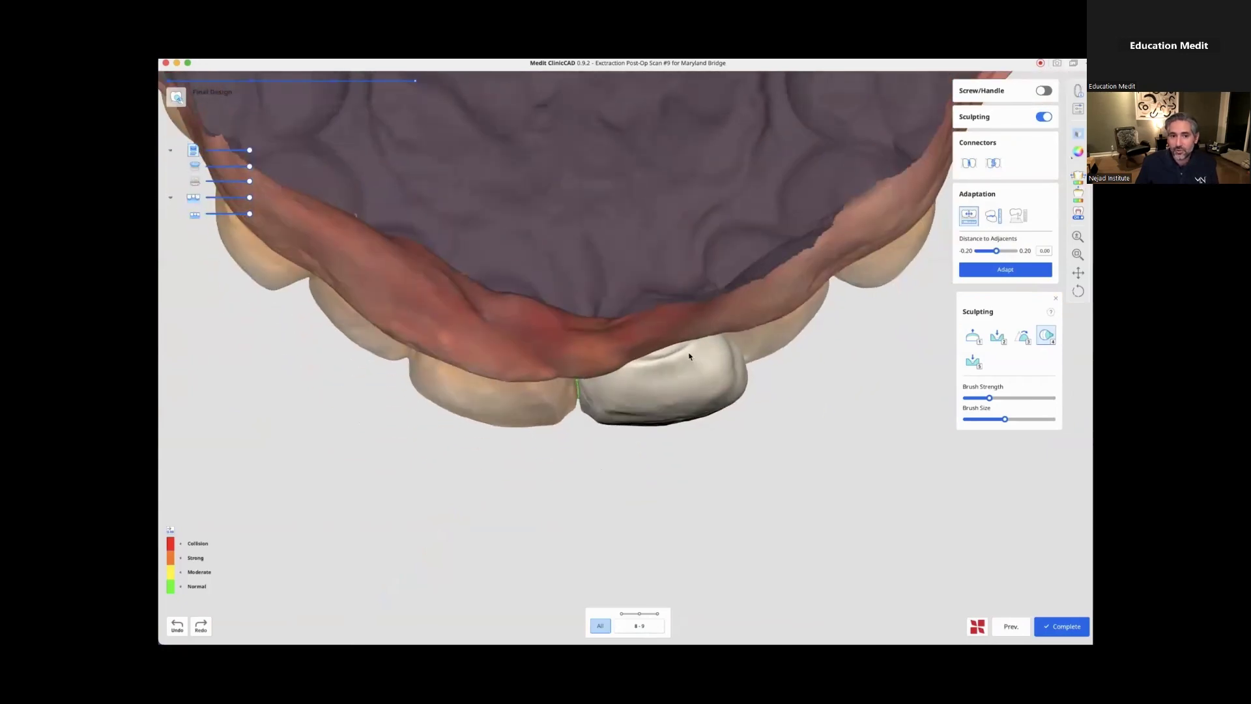
Step: Hide the maxilla and build up the tissue-facing surface of the pontic with the add brush, smoothing the sculpted area
left_click(195, 166)
right_click_drag(627, 243, 628, 330)
key("1")
mouse_move(639, 402)
left_mouse_down()
mouse_move(664, 384)
mouse_move(633, 394)
mouse_move(678, 377)
mouse_move(642, 386)
mouse_move(662, 371)
left_mouse_up()
key("3")
mouse_move(664, 482)
right_mouse_down()
mouse_move(662, 282)
mouse_move(658, 419)
mouse_move(648, 400)
right_mouse_up()
key("4")
key("3")
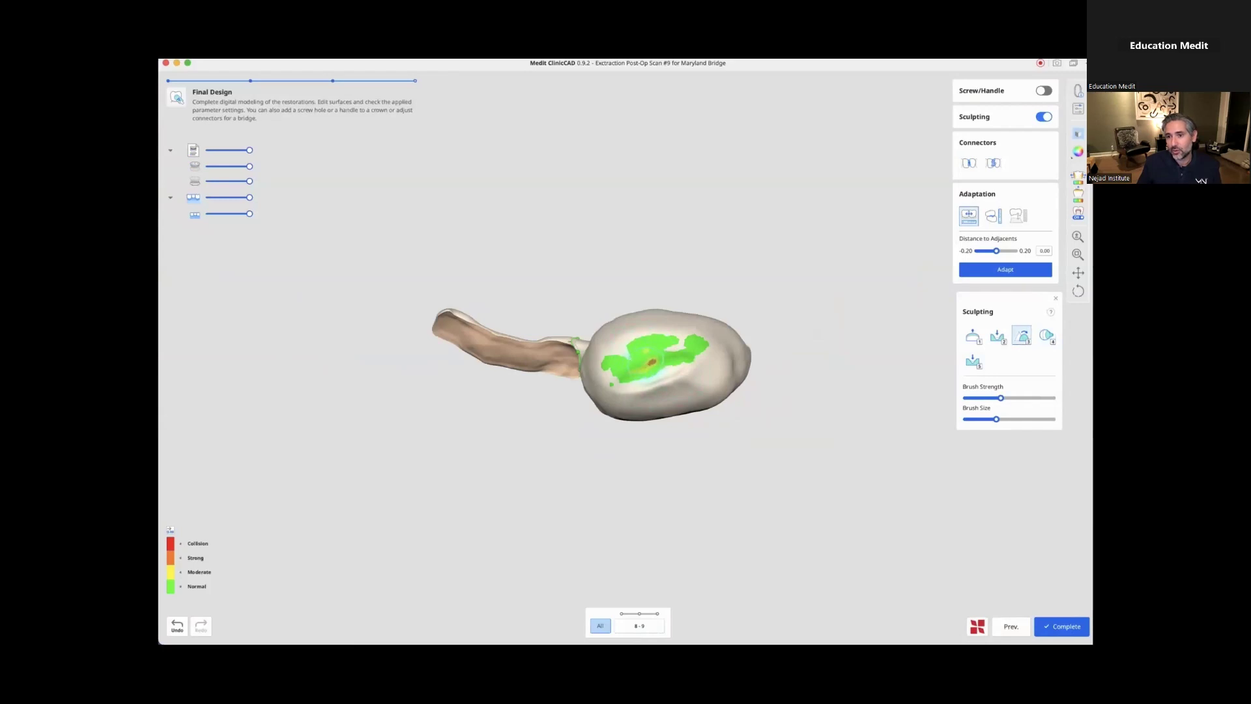
Step: Smooth the edge of the pontic's tissue-contact area and check the bridge's shape from the side and front
key("2")
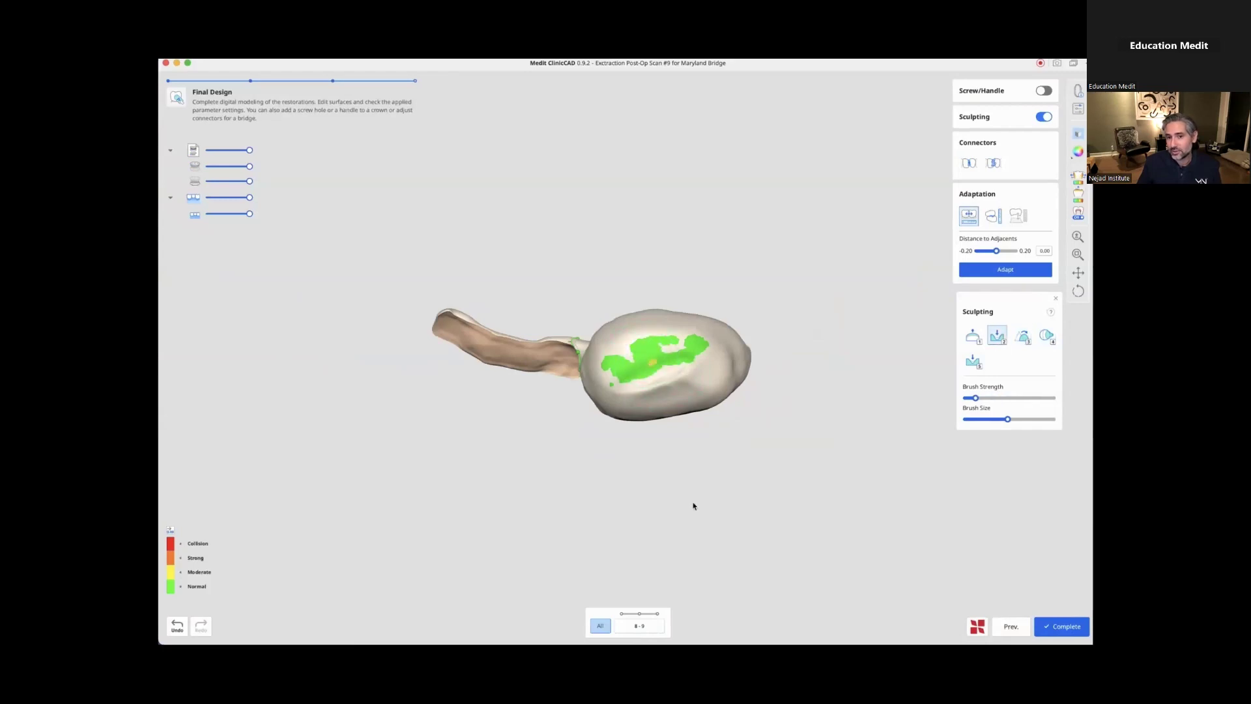
right_click_drag(693, 505, 685, 374)
right_click_drag(654, 475, 966, 386)
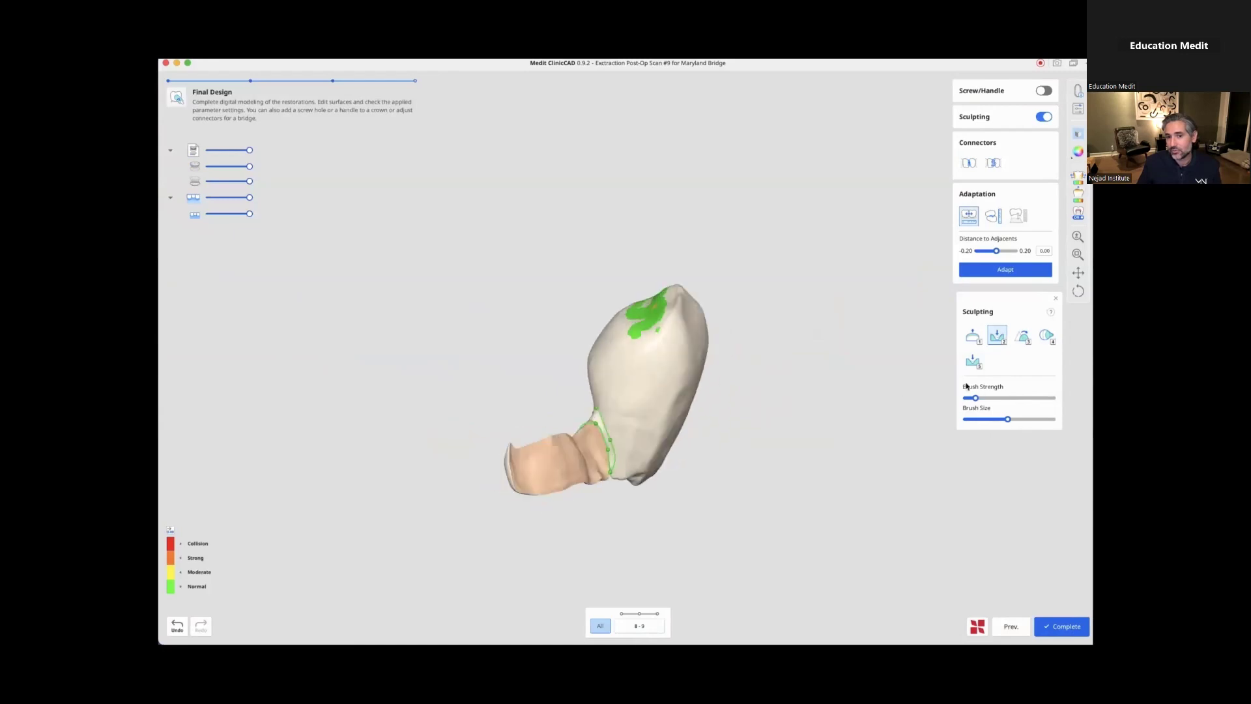
right_click_drag(556, 290, 555, 318)
key("3")
mouse_move(640, 285)
left_mouse_down()
mouse_move(661, 280)
mouse_move(652, 274)
mouse_move(649, 287)
left_mouse_up()
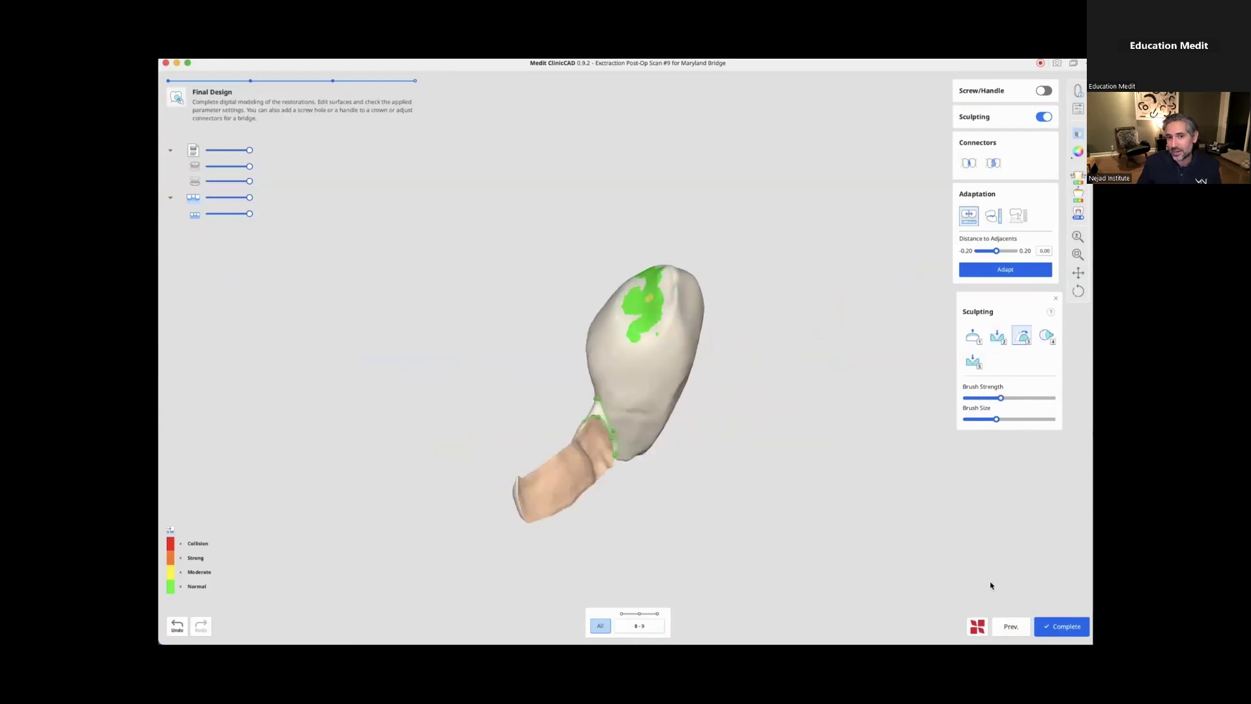
right_click_drag(668, 531, 565, 496)
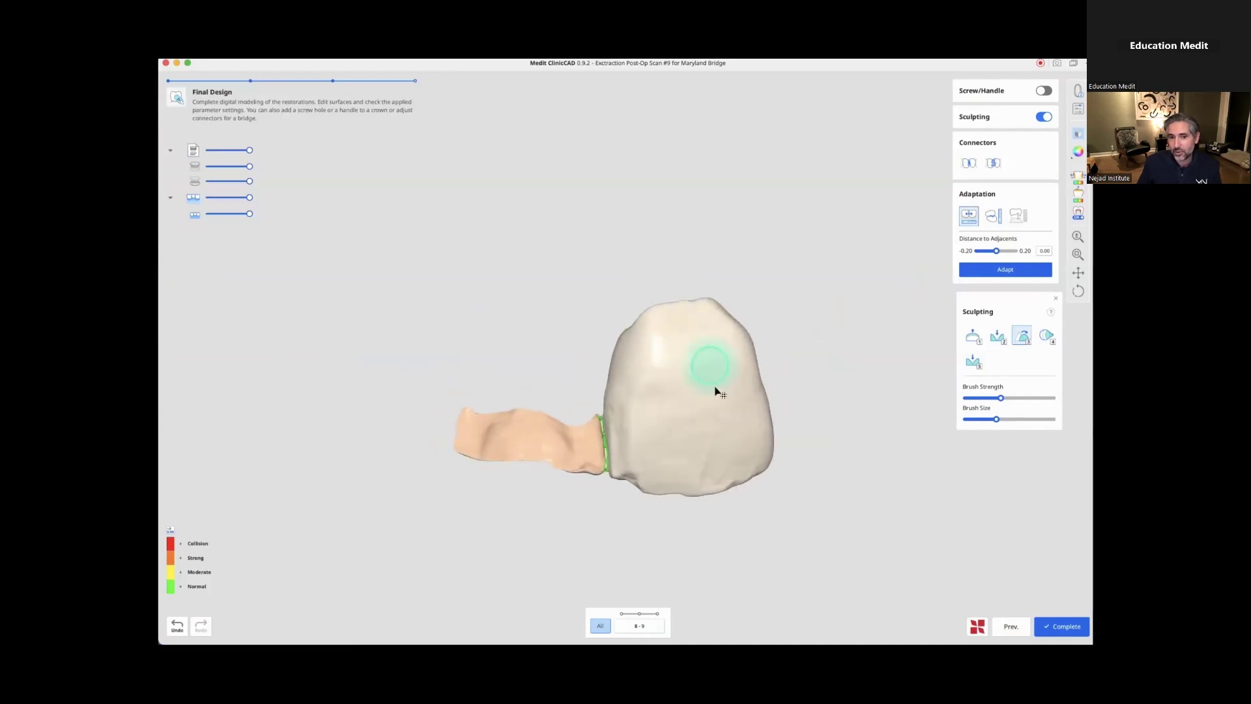
Step: Send the finished bridge to SprintRay RayWare and inspect its supports and orientation on the build platform
left_click(978, 628)
left_click(656, 430)
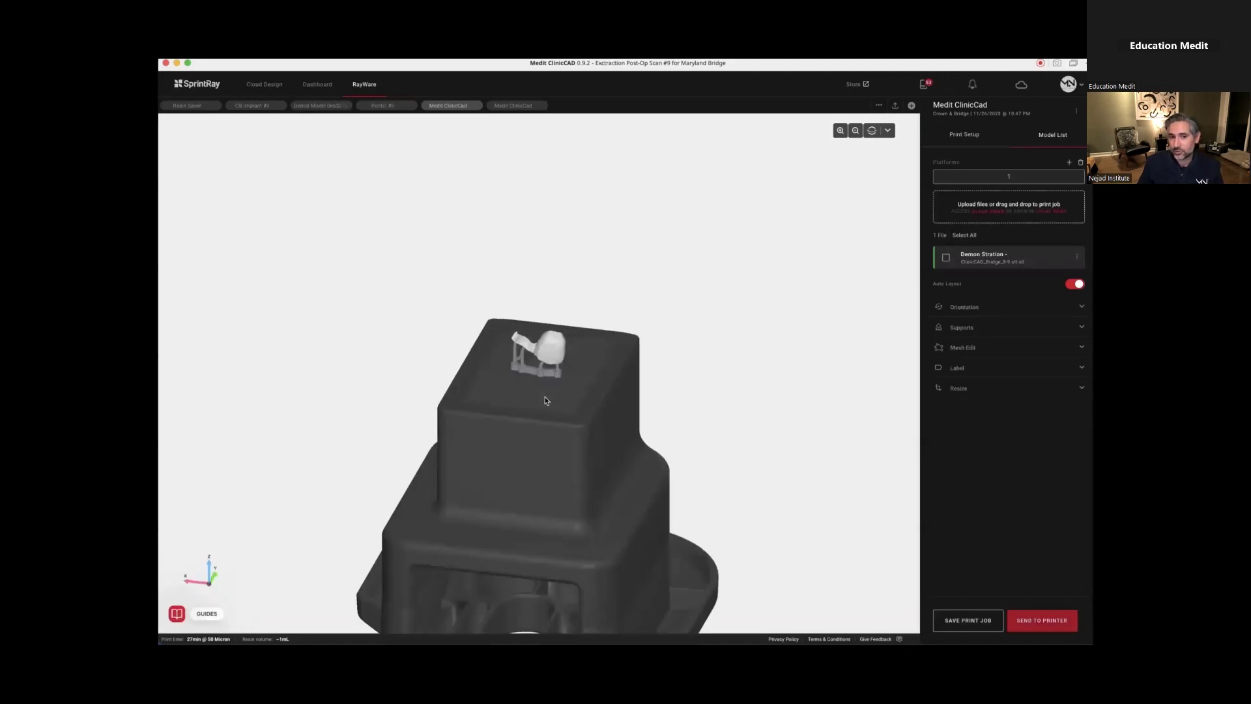
left_click_drag(730, 393, 542, 396)
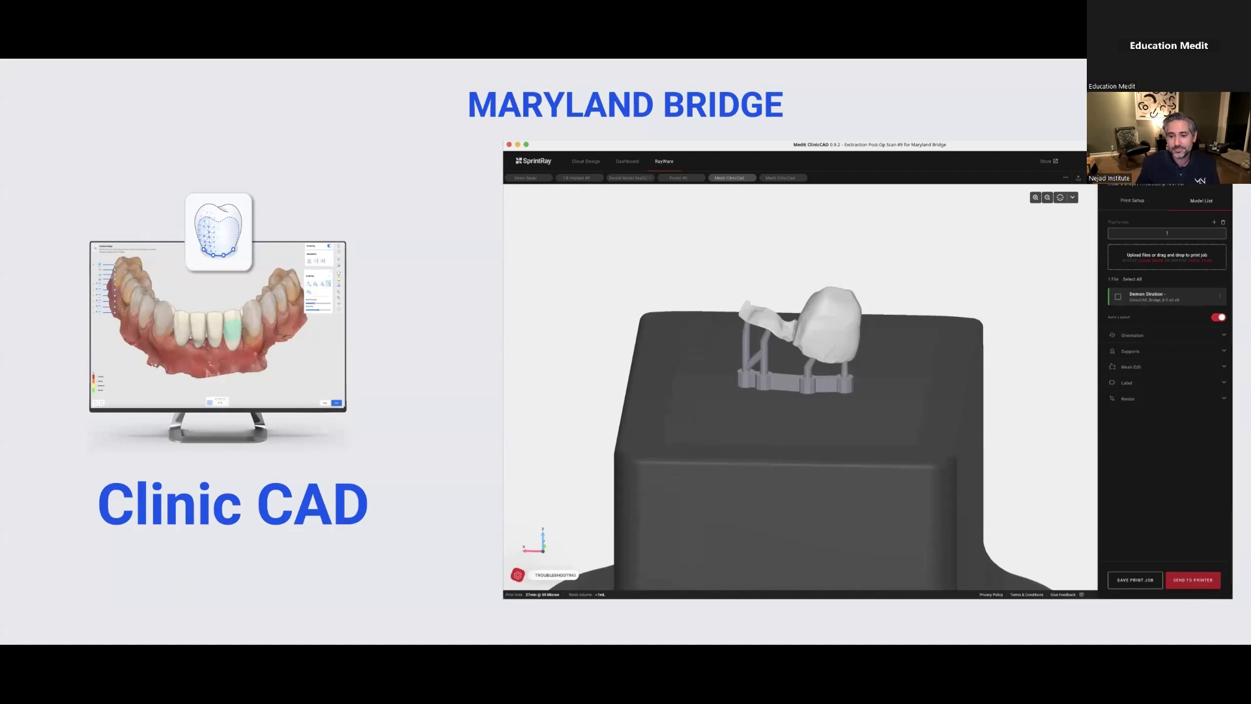
key("Right")
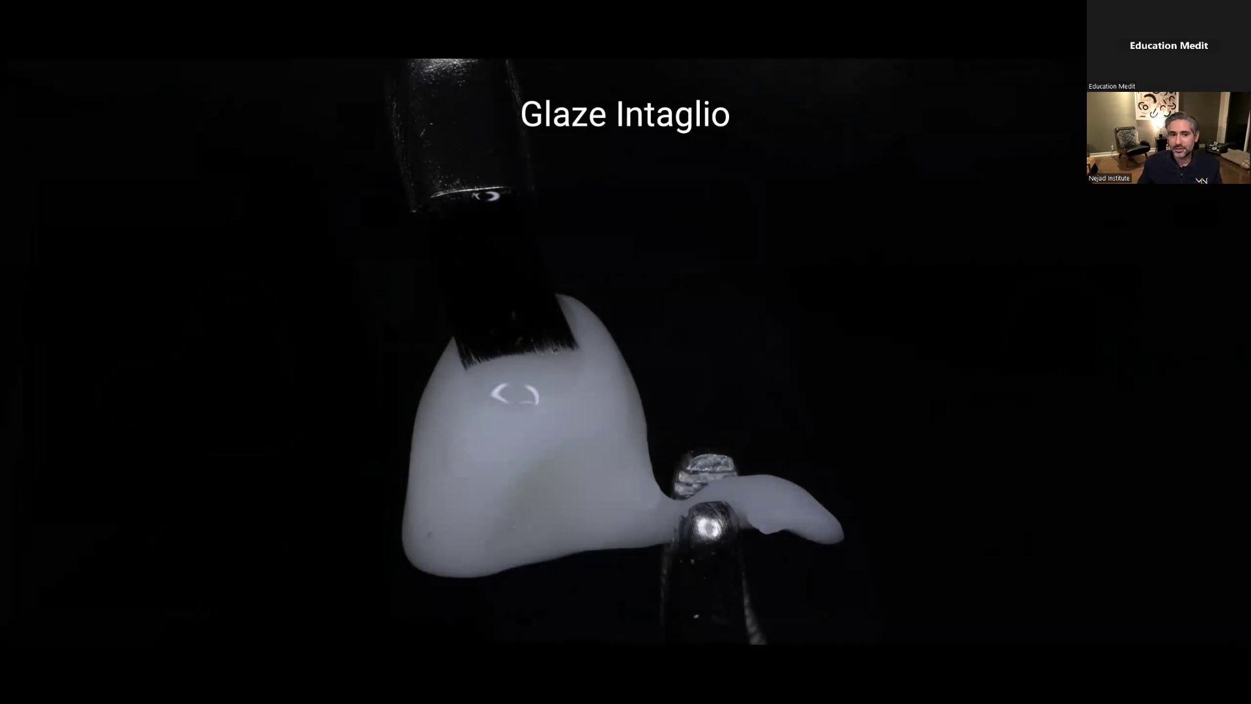
key("Right")
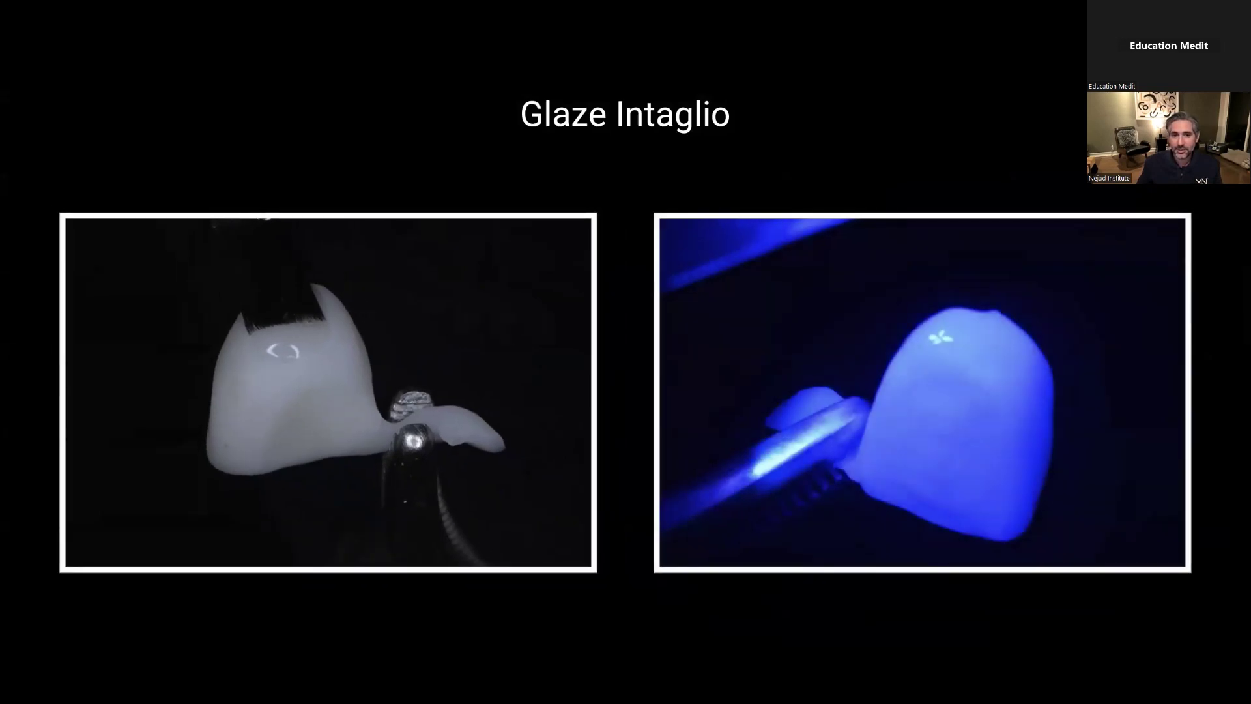
key("Right")
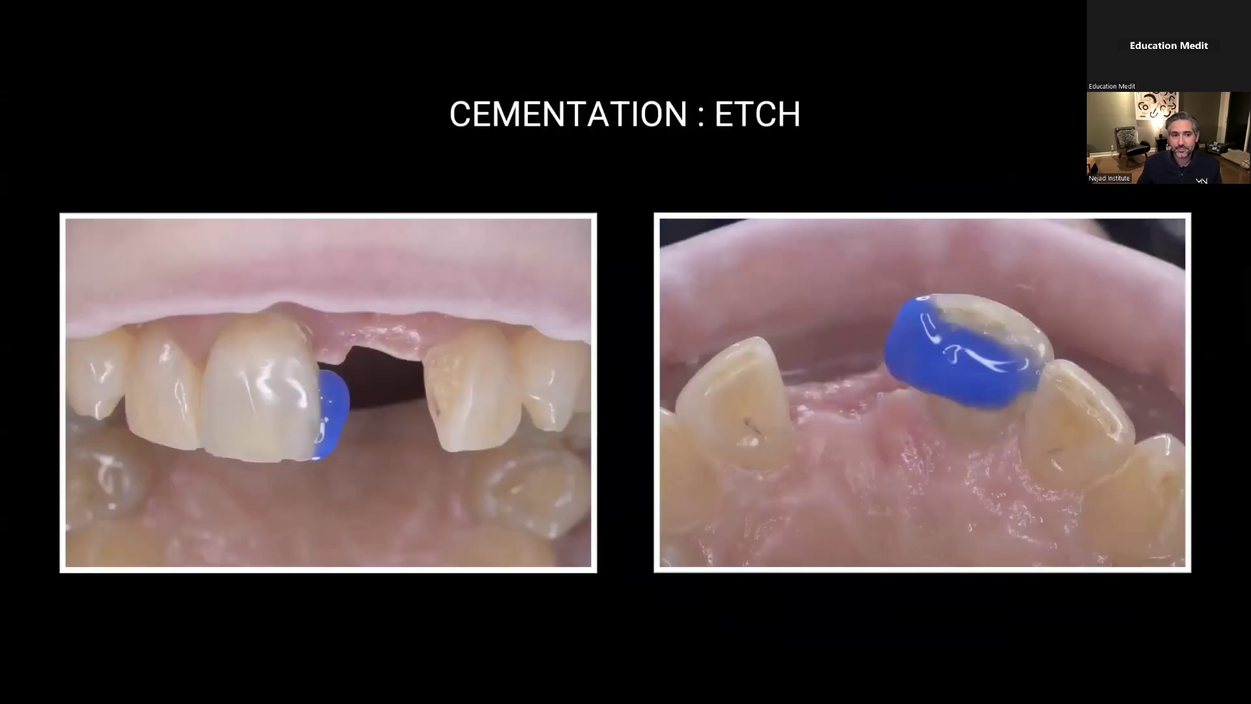